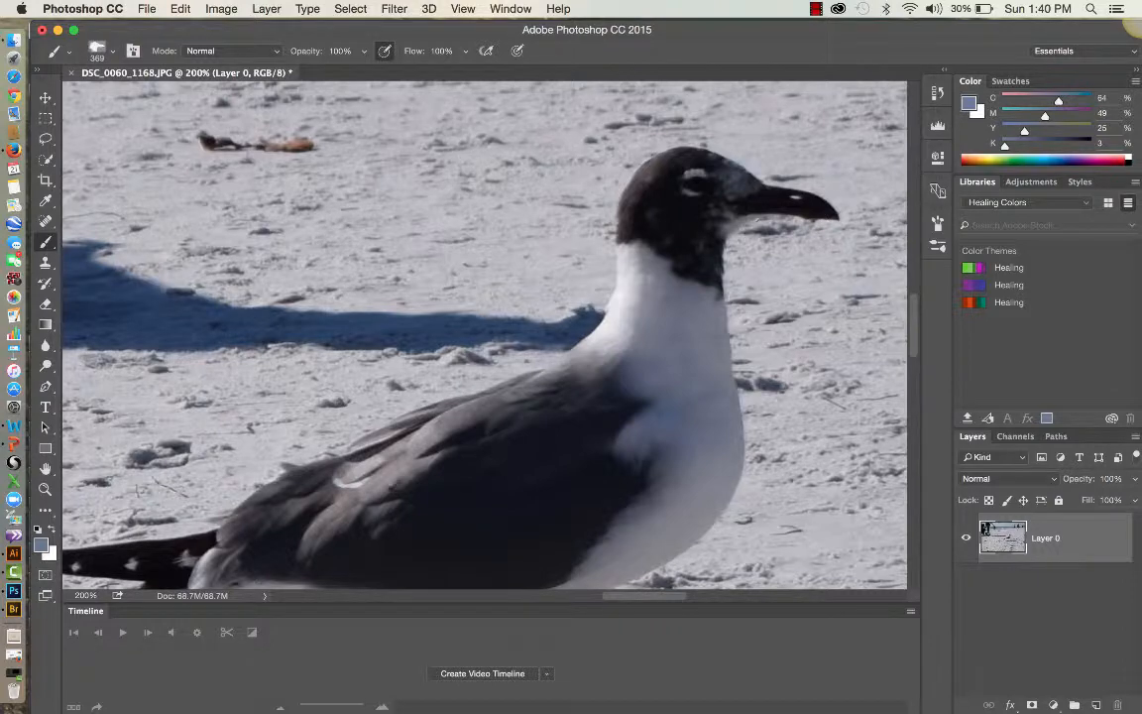
- Set the foreground color to a dark blue, replacing the out-of-gamut shade with its printable equivalent #353091
click(40, 545)
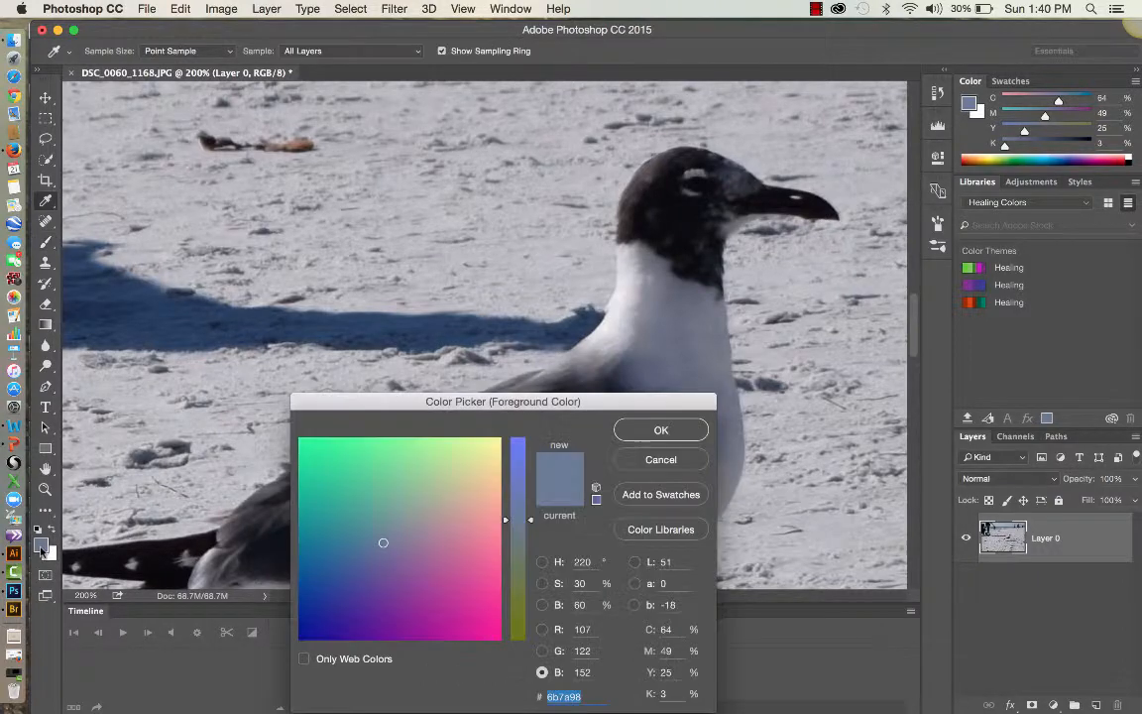
click(440, 567)
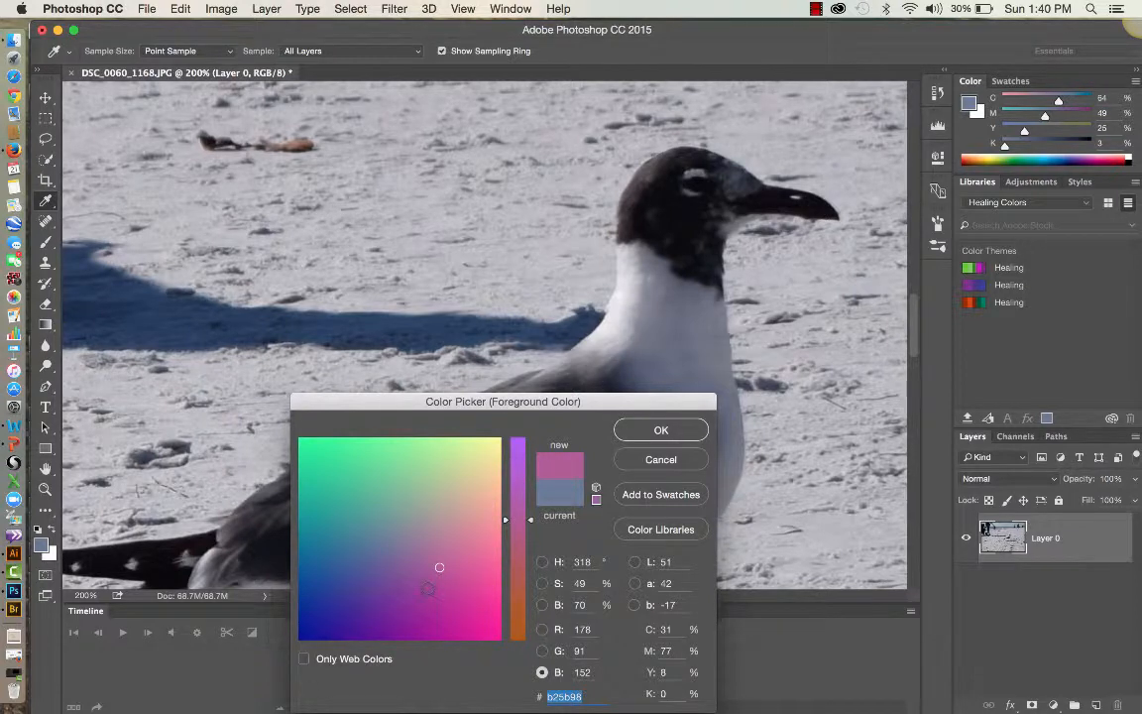
click(337, 610)
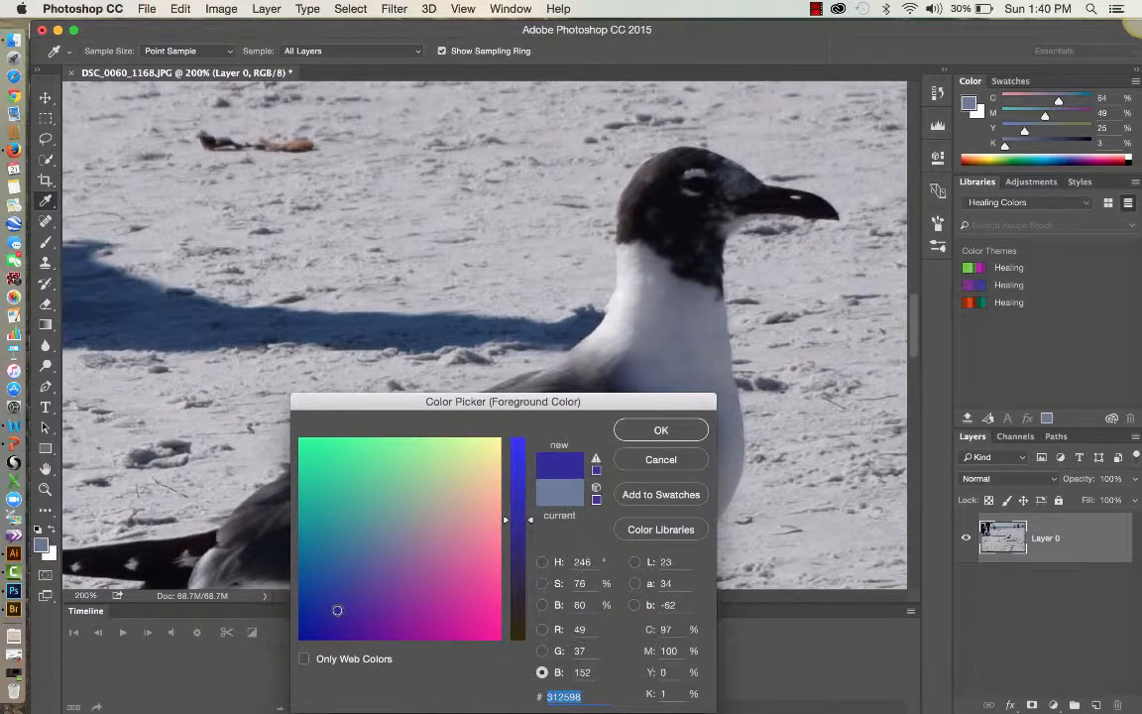
click(595, 458)
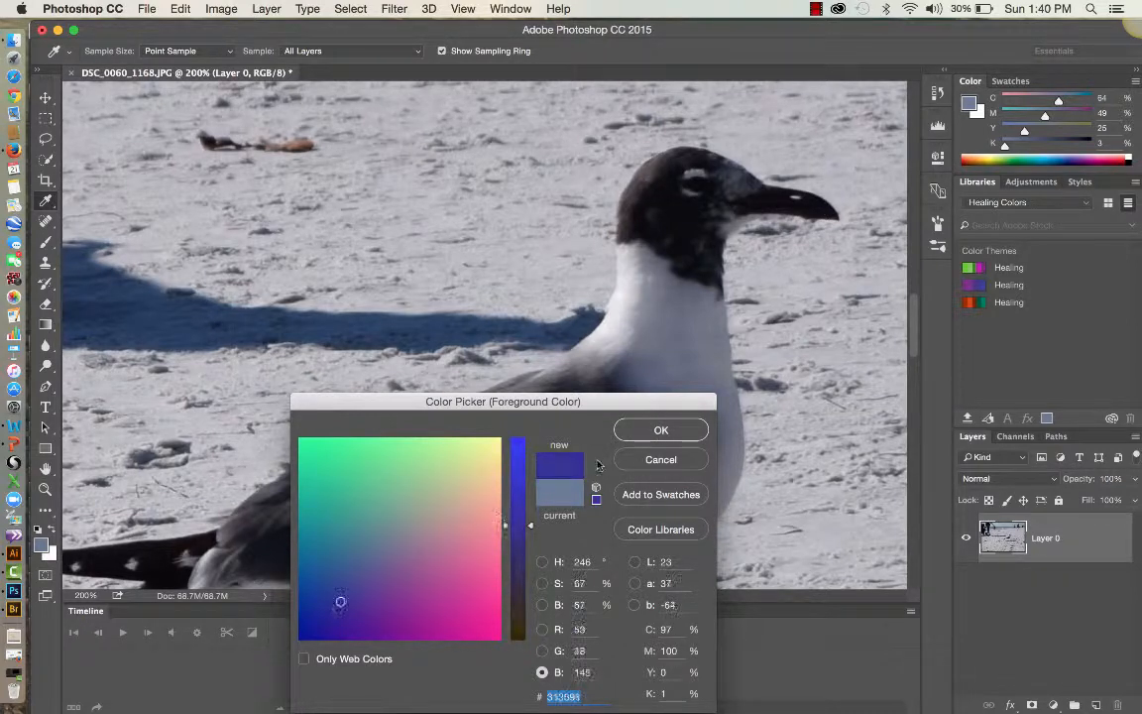
click(662, 430)
key(b)
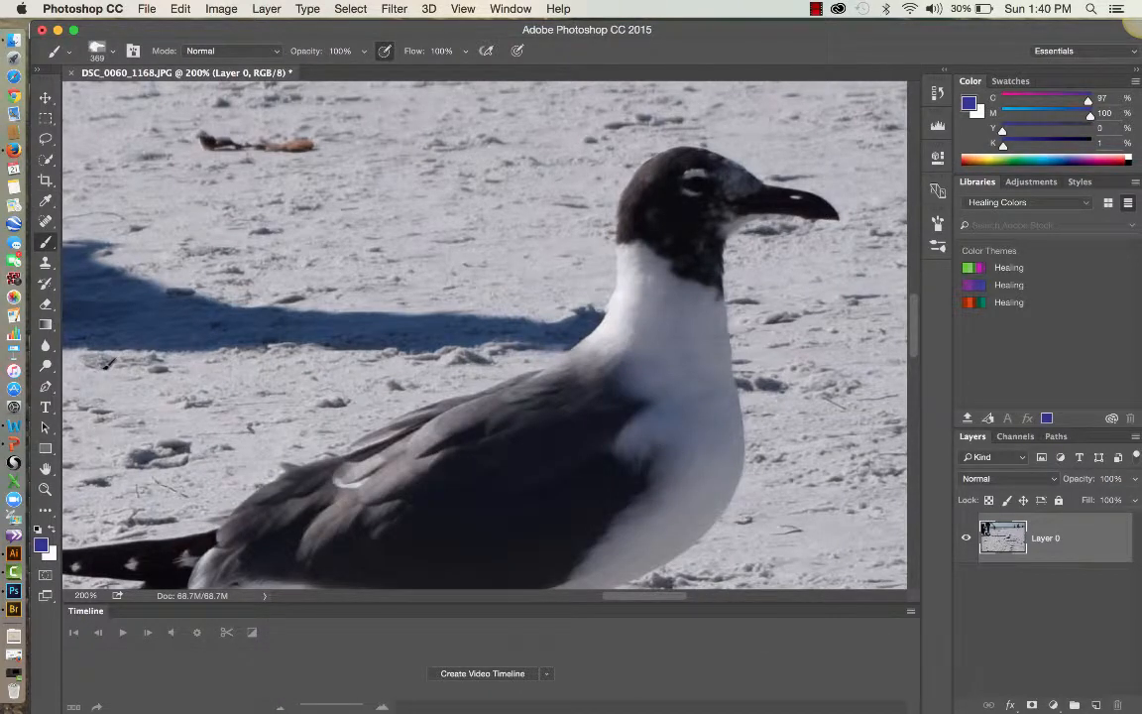
- Look over the gull, the beach walkers and the shadows in the enlarged photo, ending with the whole image fitted in view
scroll(44, 417, down, 5)
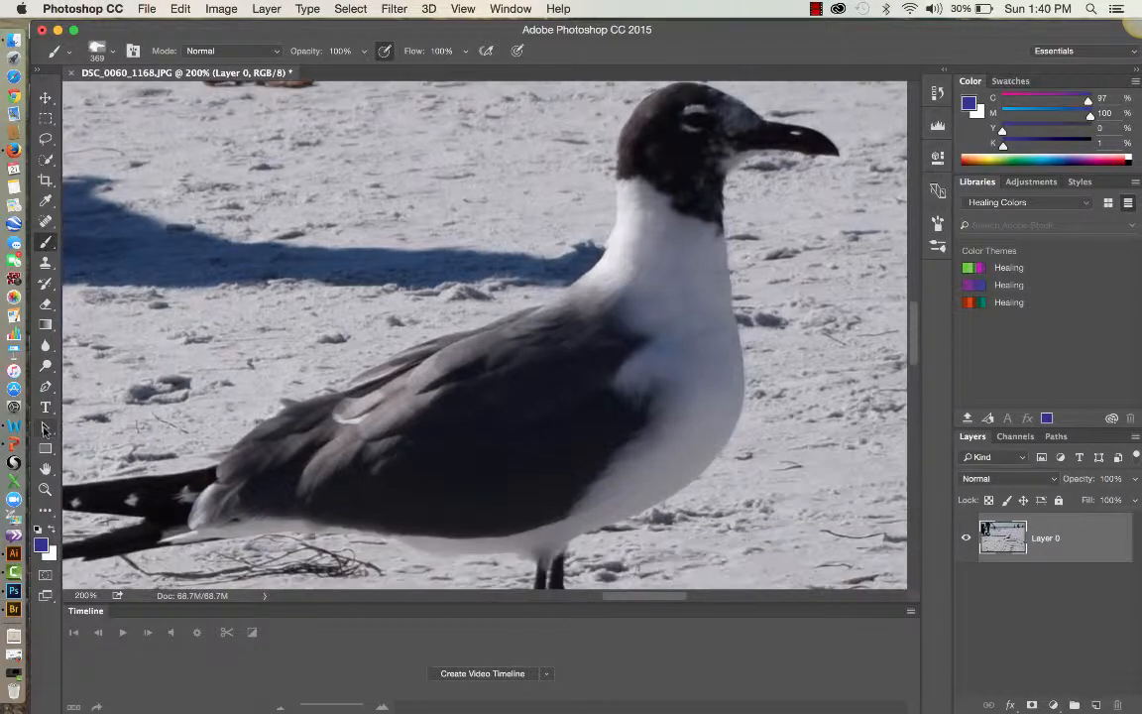
scroll(44, 428, down, 5)
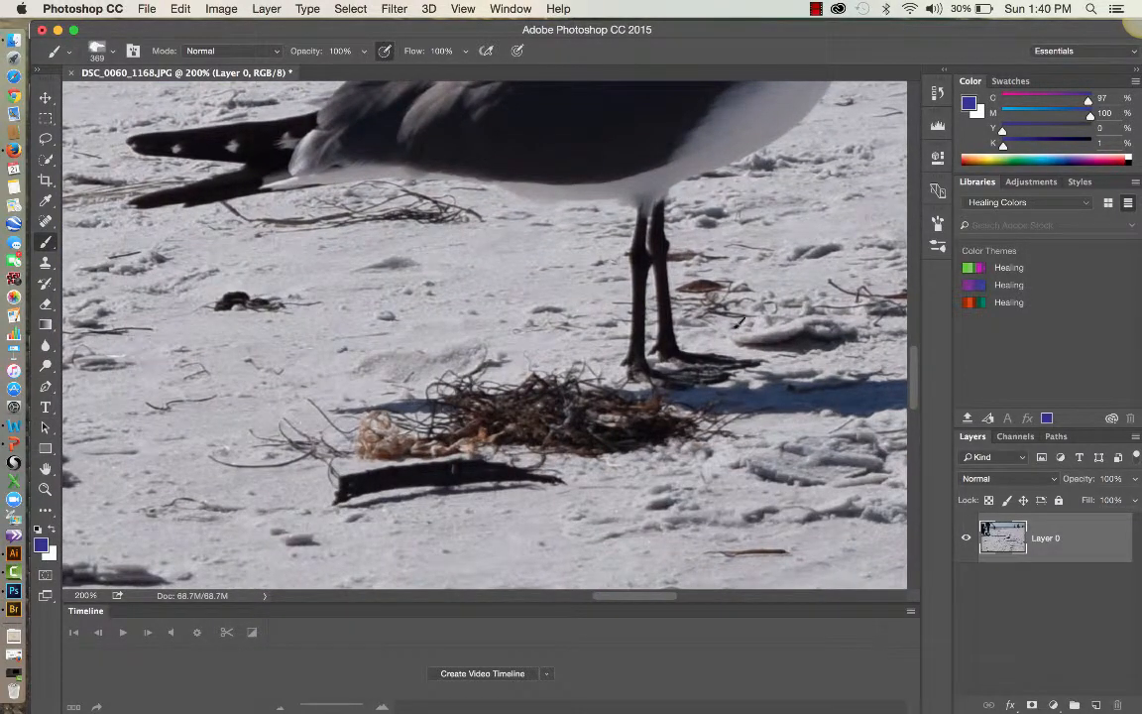
scroll(678, 291, right, 10)
scroll(754, 322, up, 15)
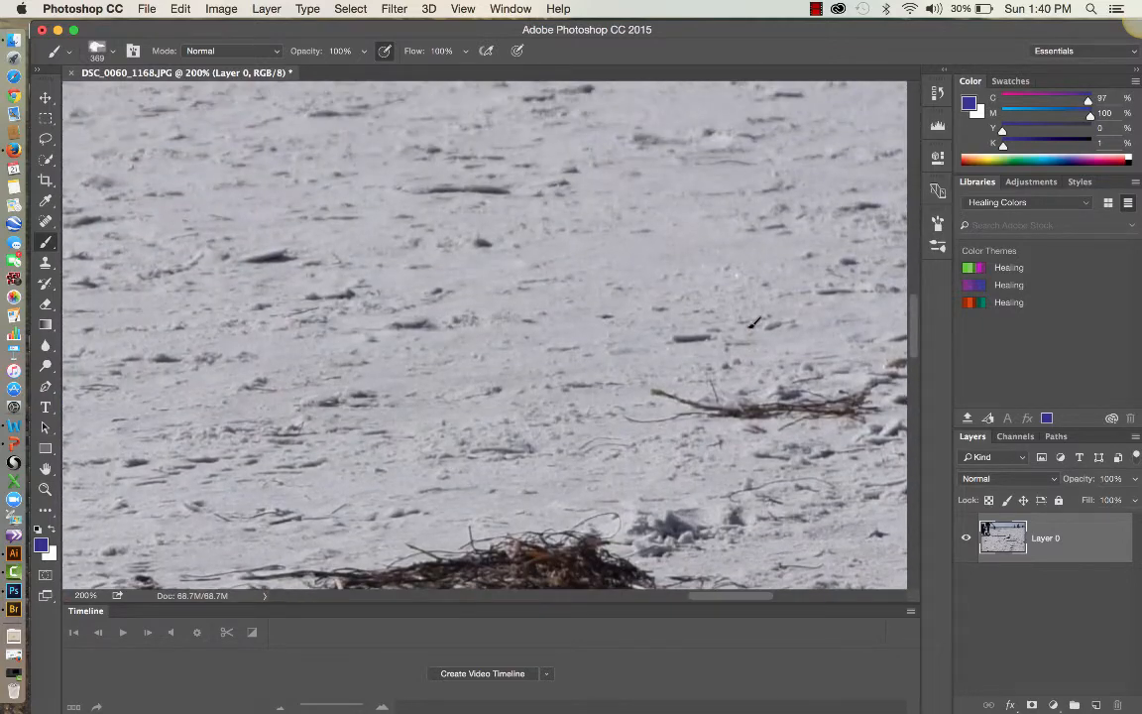
scroll(753, 322, up, 10)
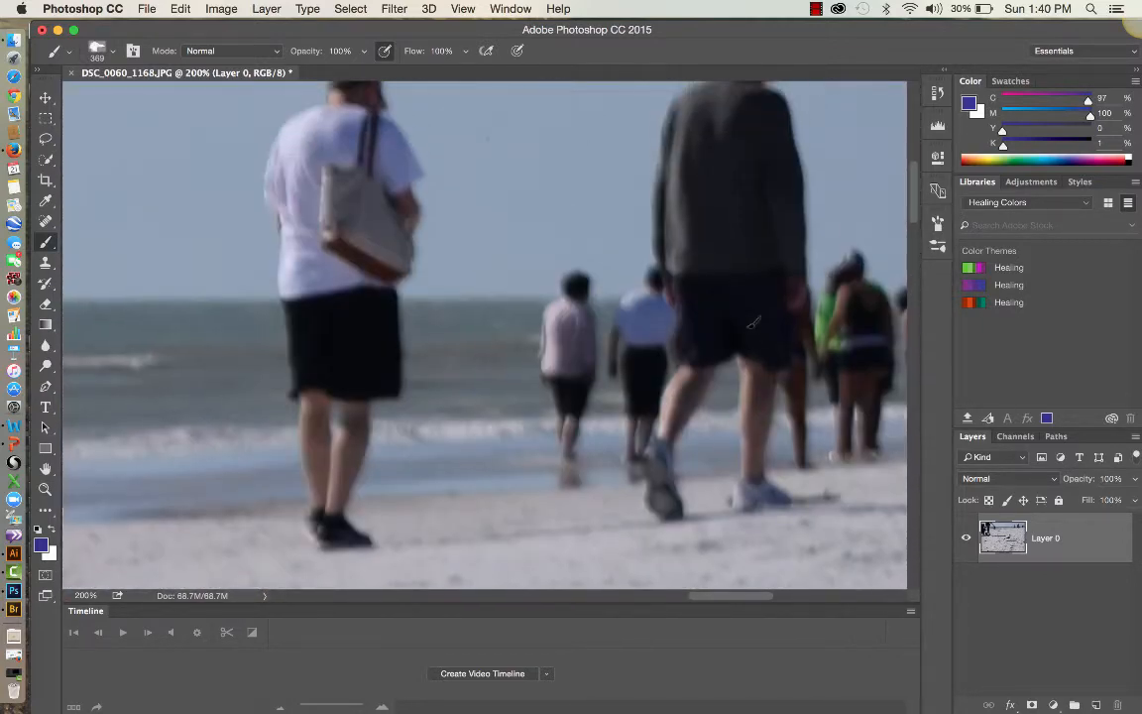
scroll(754, 323, left, 3)
scroll(753, 323, down, 5)
scroll(753, 322, left, 15)
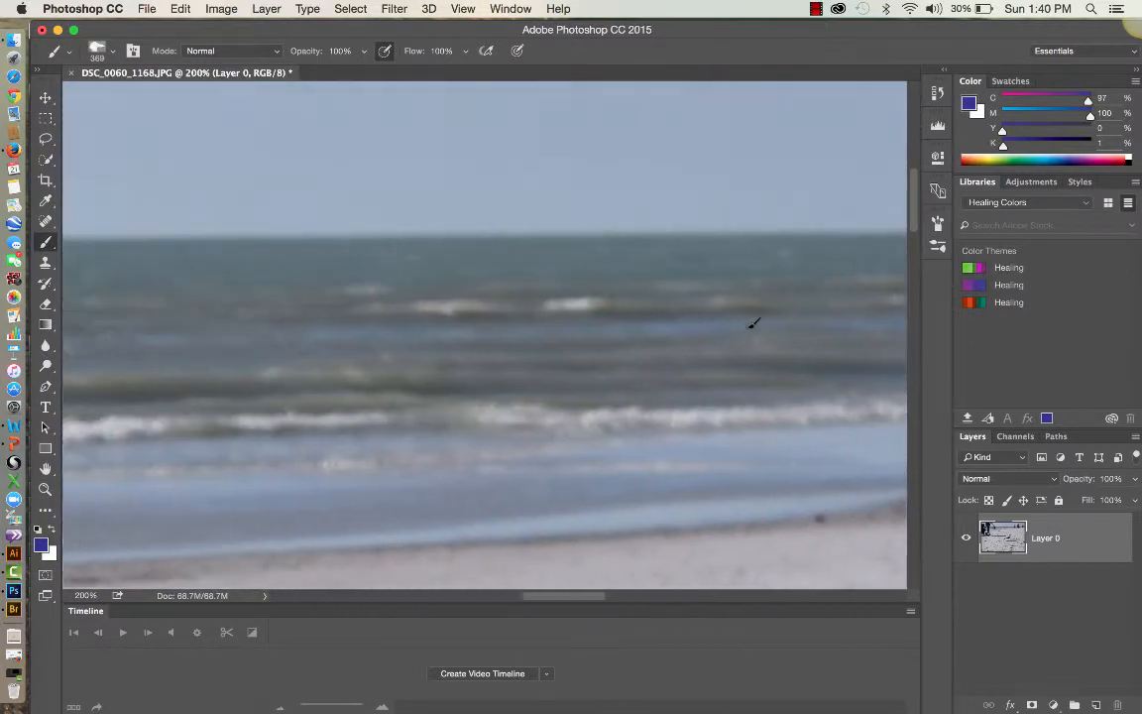
scroll(754, 322, left, 10)
scroll(753, 322, up, 3)
scroll(754, 322, up, 2)
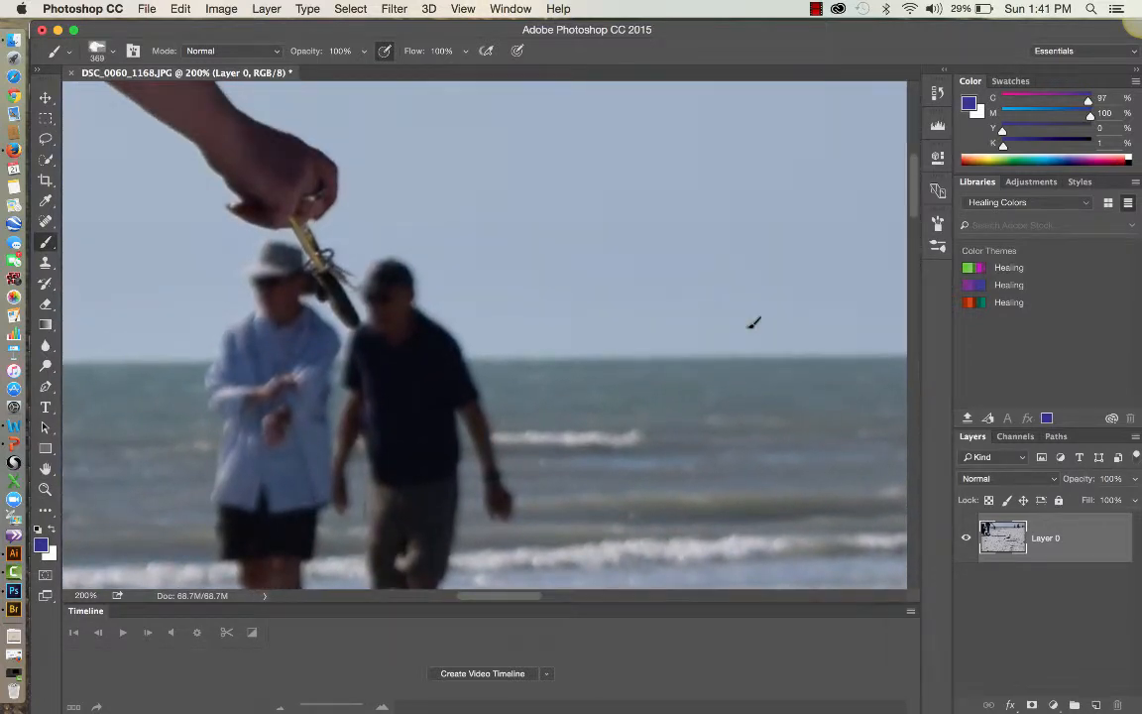
scroll(753, 322, left, 4)
scroll(754, 322, down, 4)
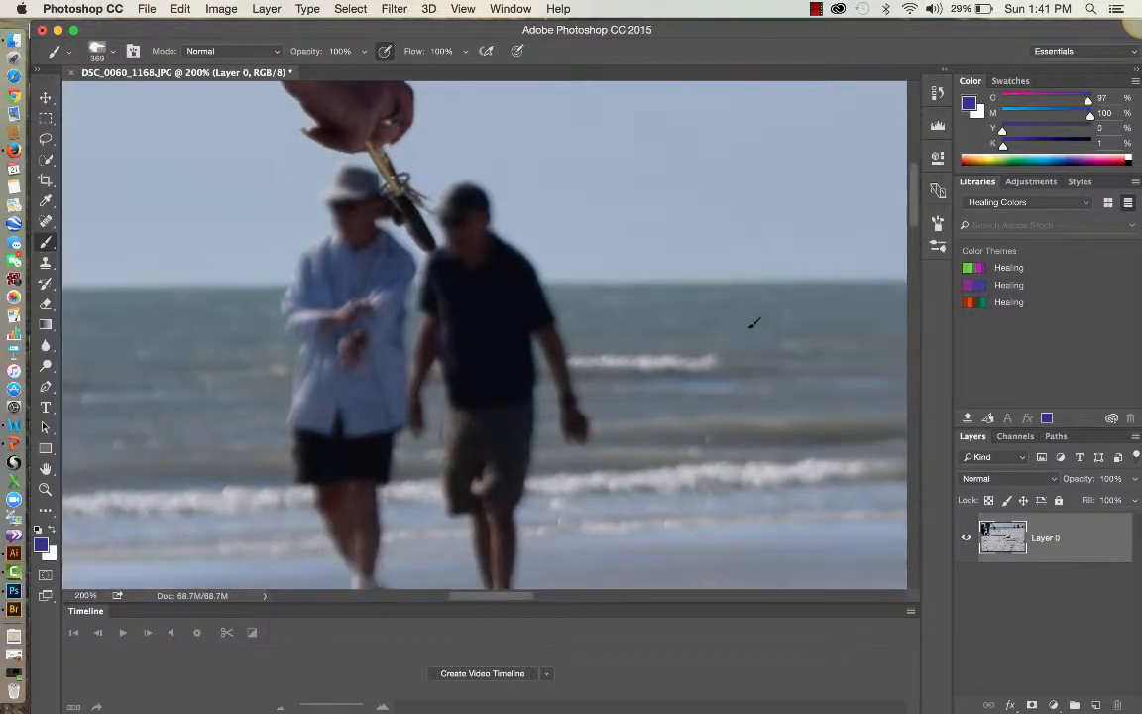
scroll(753, 323, up, 20)
scroll(753, 323, down, 20)
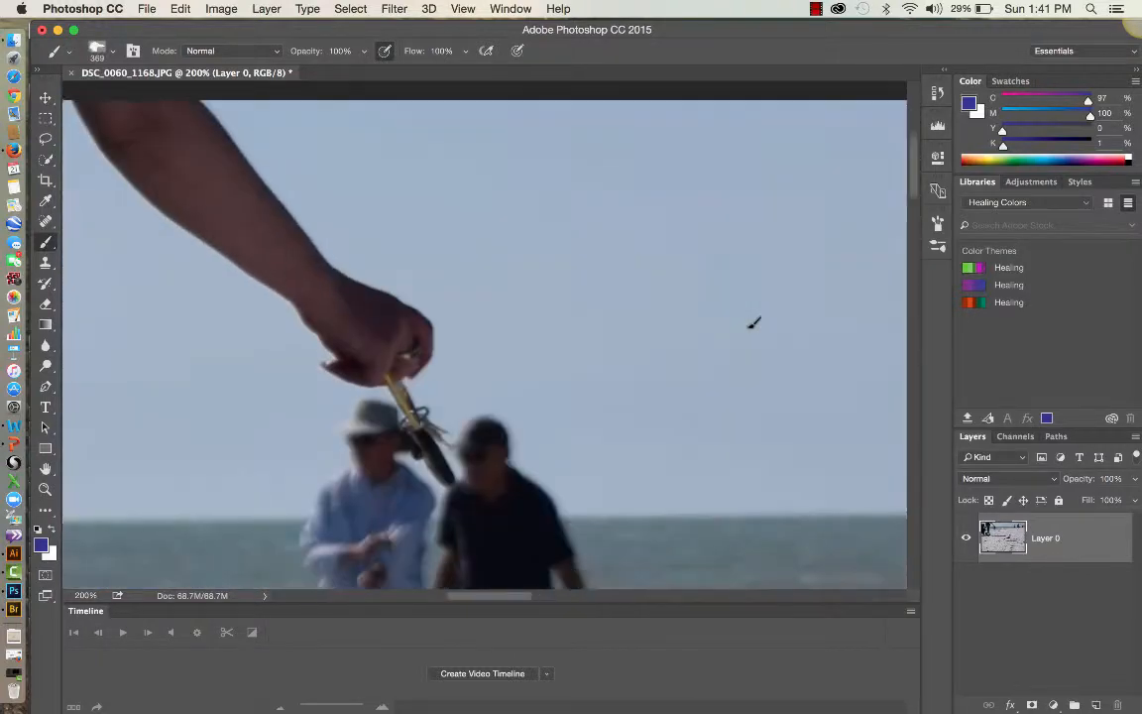
scroll(753, 322, down, 15)
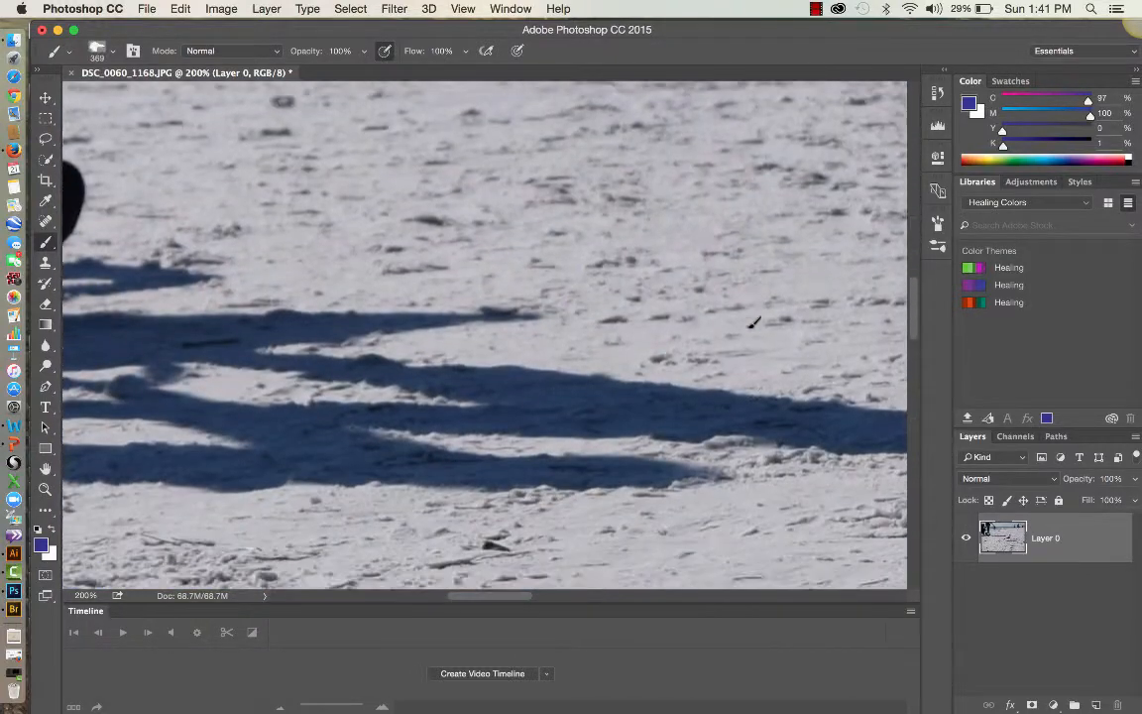
scroll(754, 322, left, 2)
scroll(753, 322, up, 20)
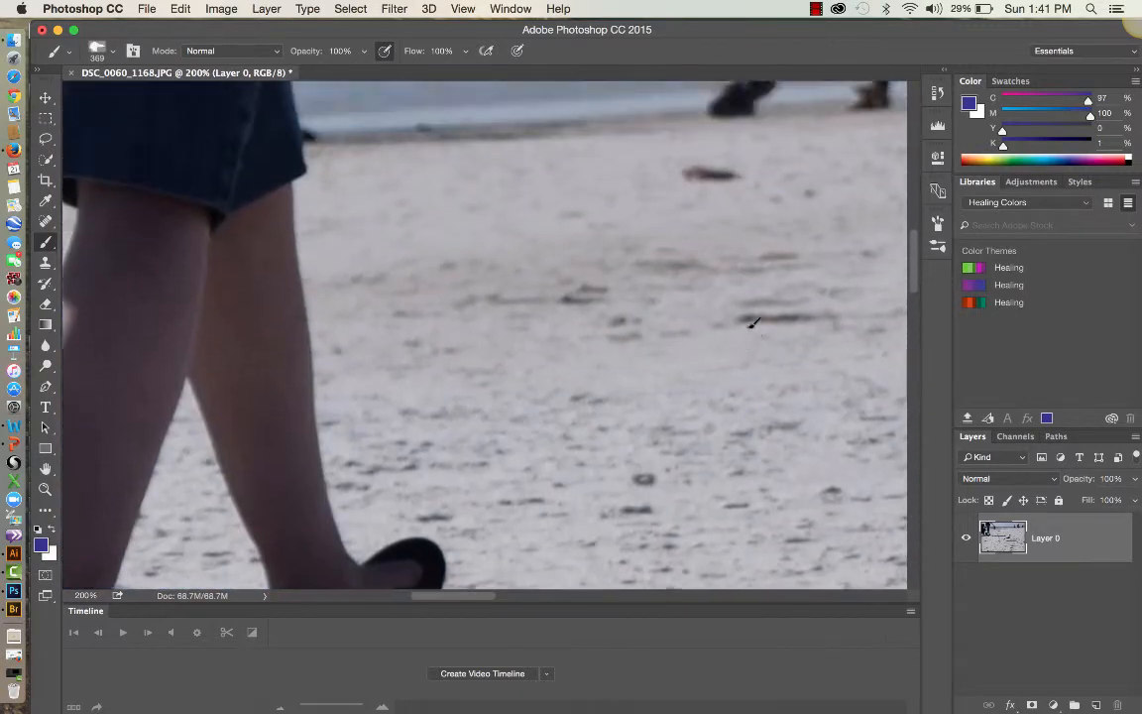
scroll(754, 323, up, 2)
scroll(754, 322, down, 20)
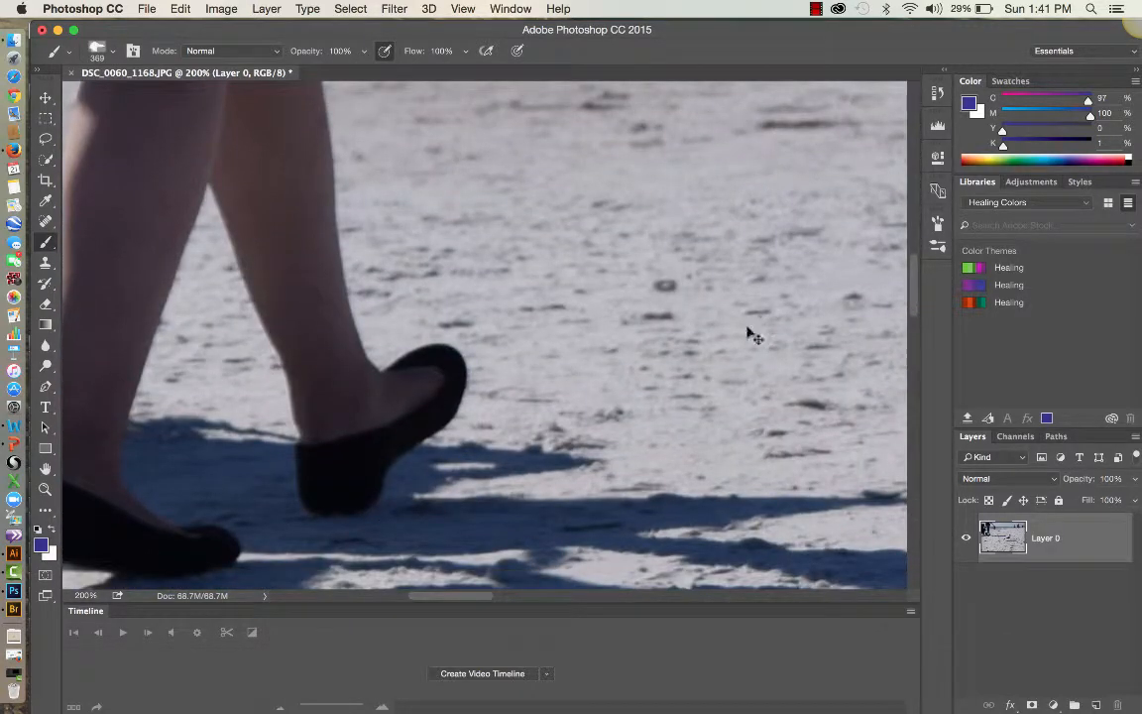
key(super+0)
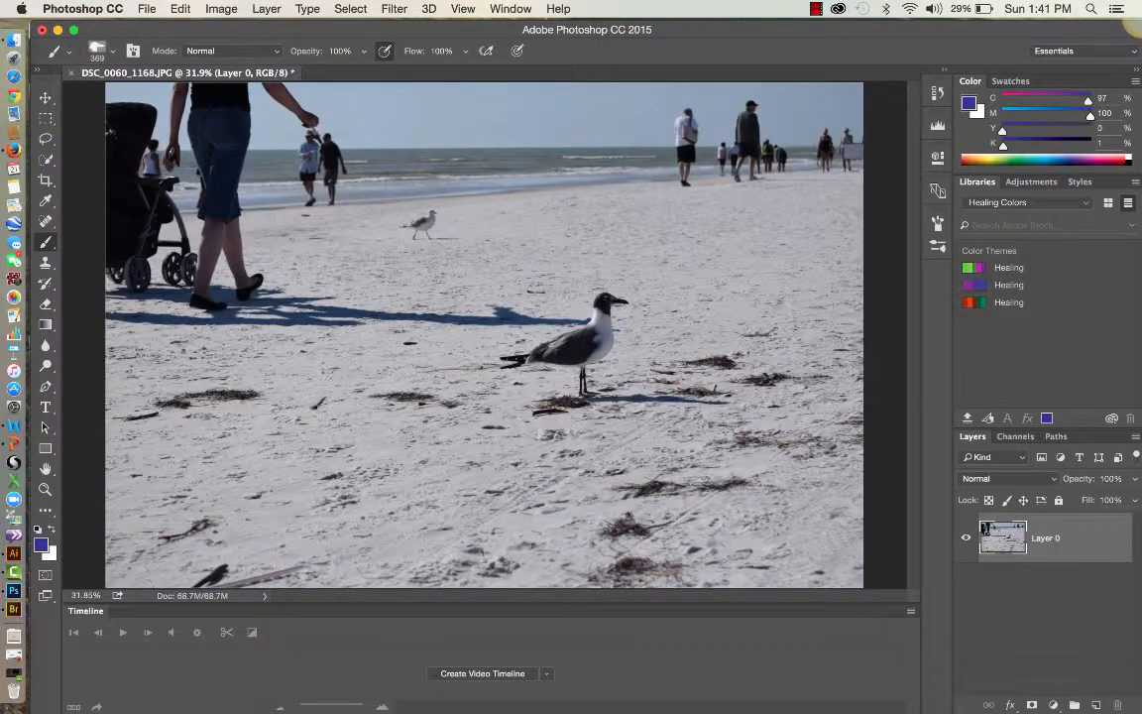
- Select a rectangular area around the head and upper neck of the large gull
click(45, 488)
drag(548, 288, 731, 481)
scroll(732, 482, right, 8)
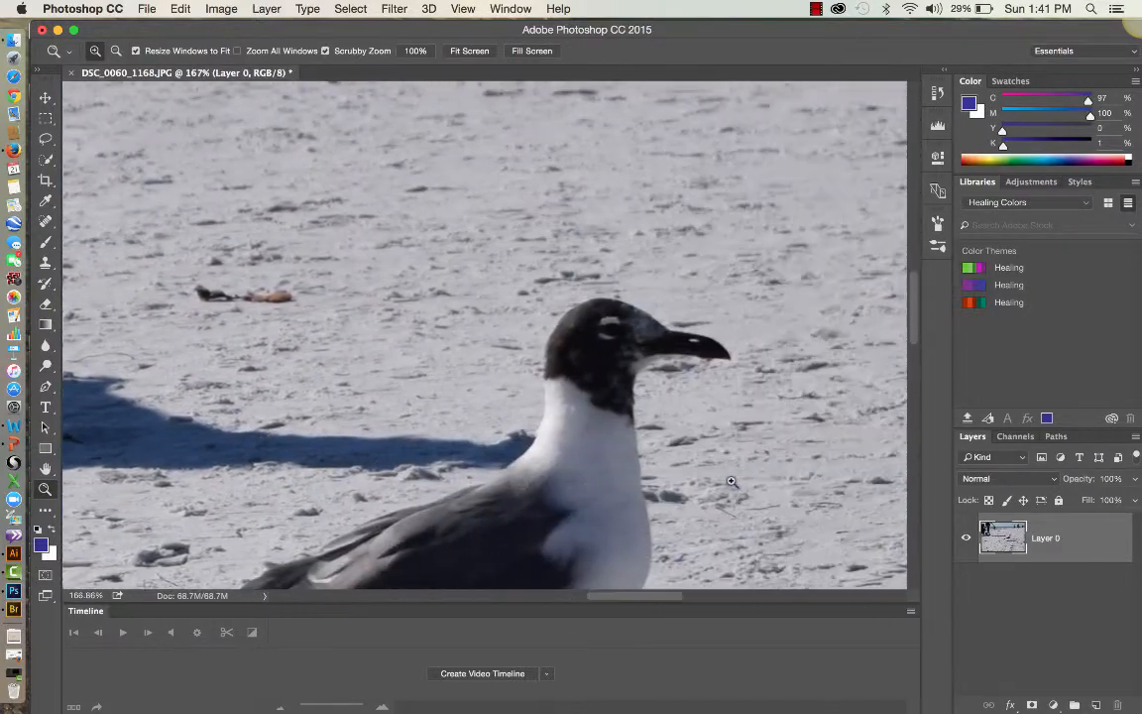
scroll(732, 482, down, 4)
scroll(731, 482, left, 3)
scroll(732, 482, left, 2)
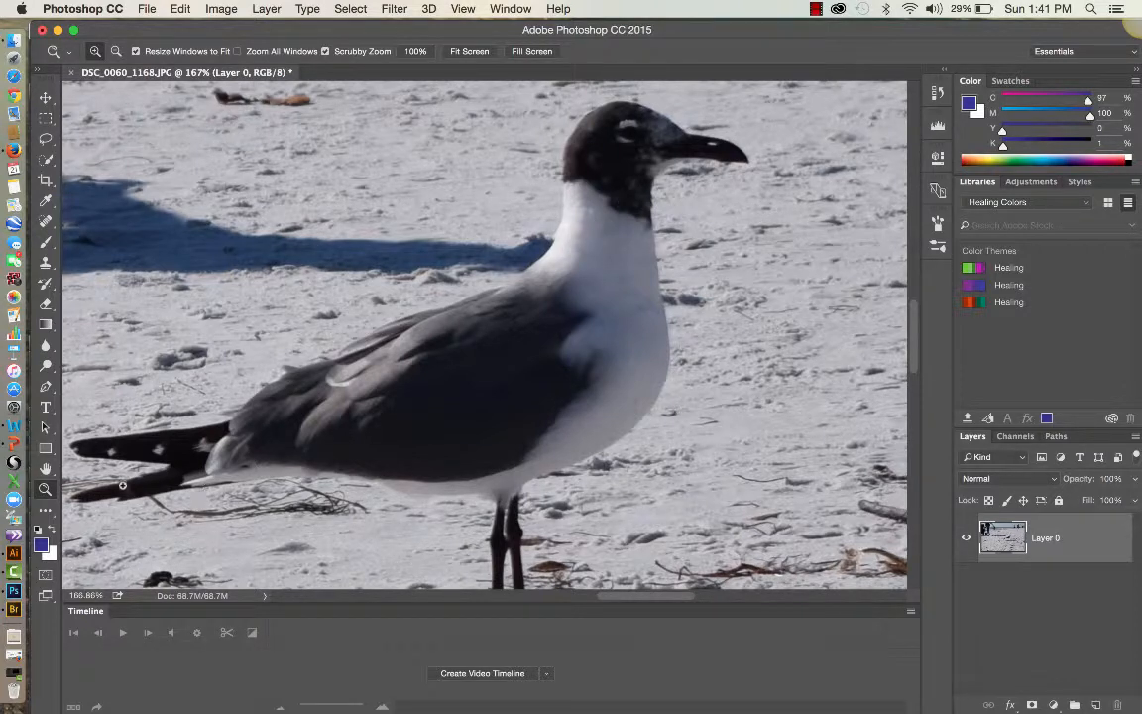
click(46, 118)
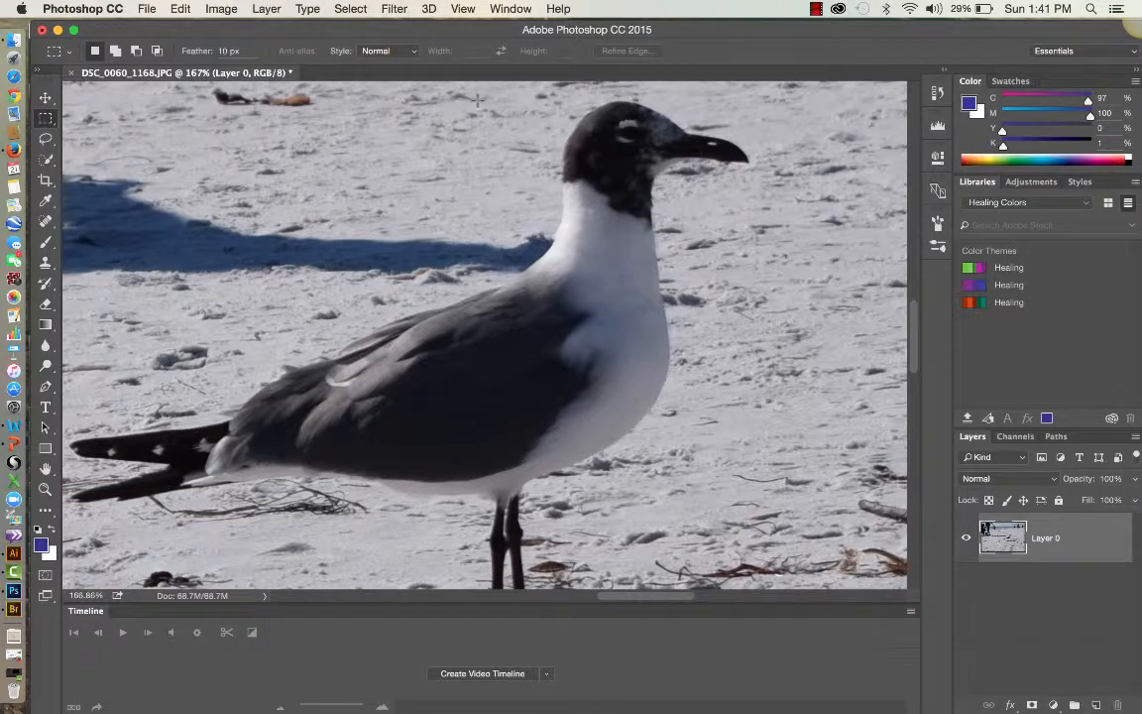
drag(477, 100, 776, 245)
- Define the selected gull's head as a brush preset named "Bird Head" and deselect the area
click(180, 12)
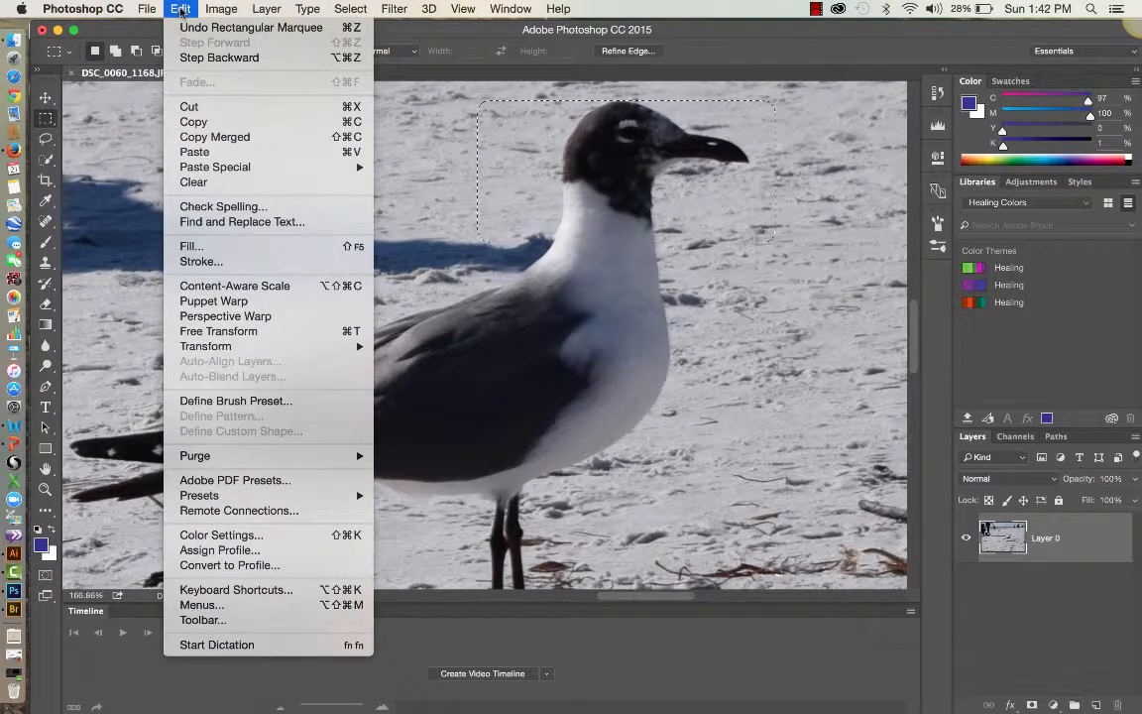
click(211, 410)
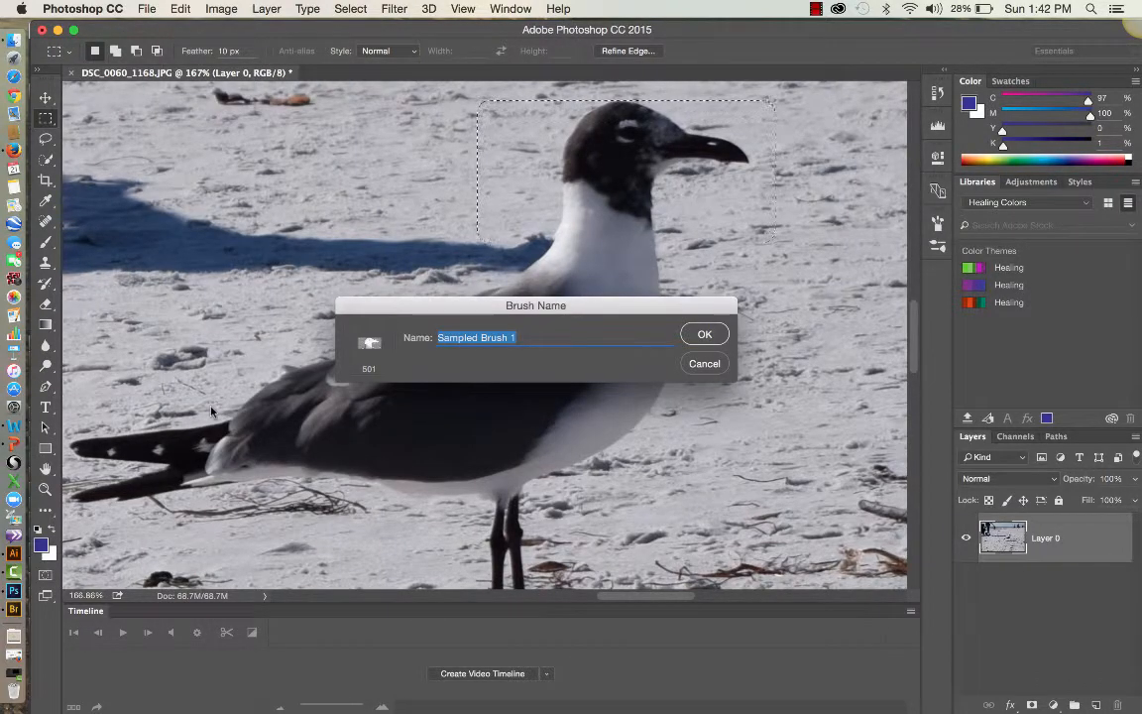
text(Bird)
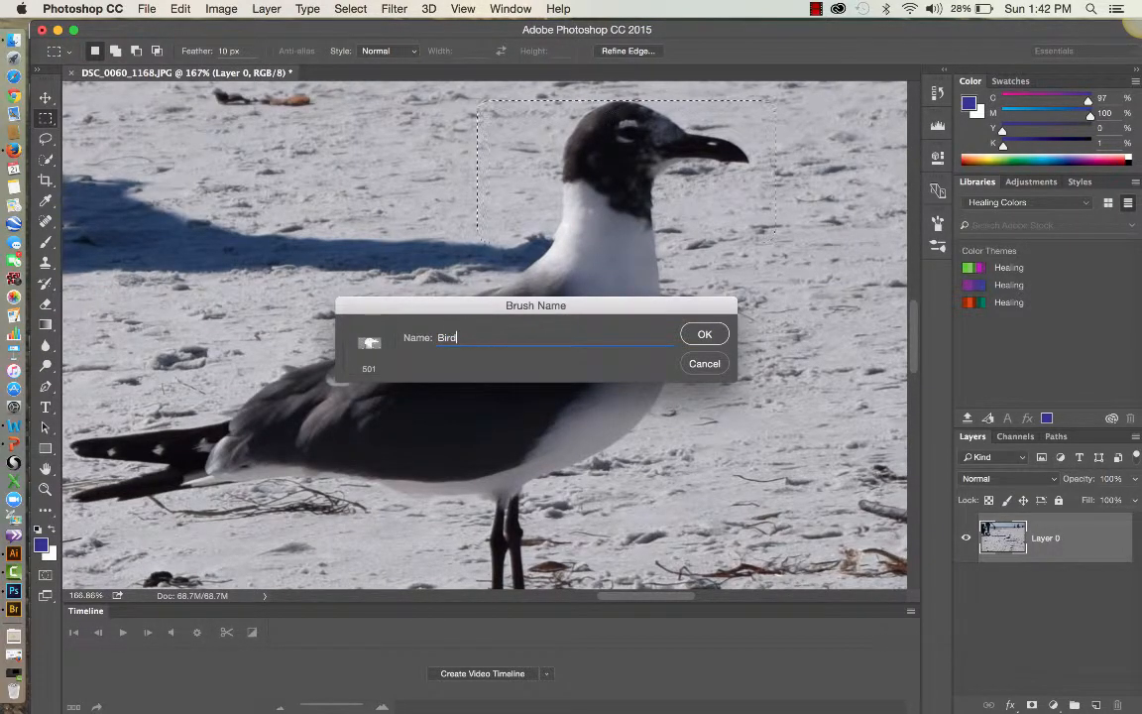
text(Head)
click(696, 335)
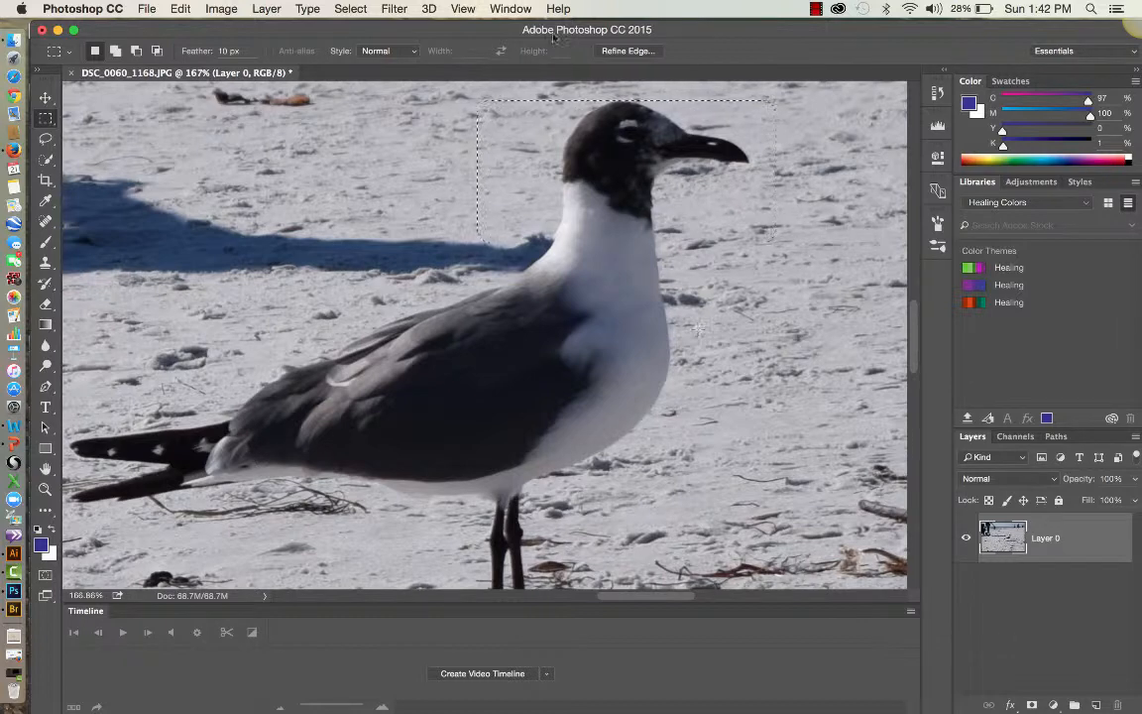
click(347, 10)
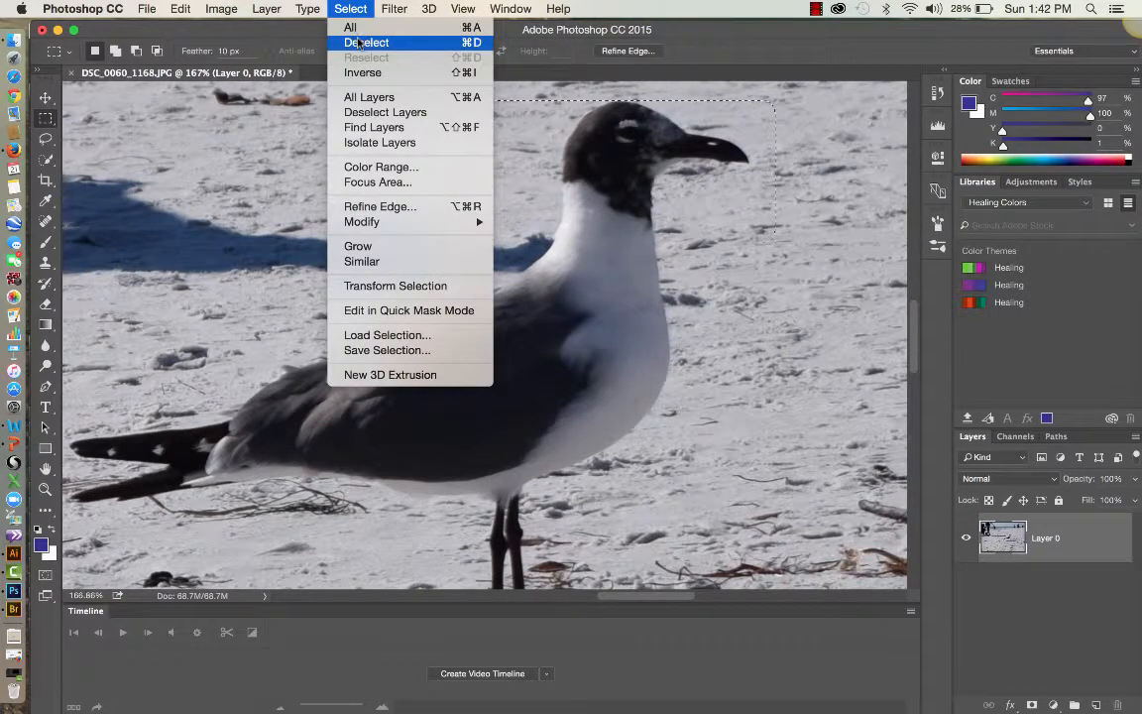
click(360, 43)
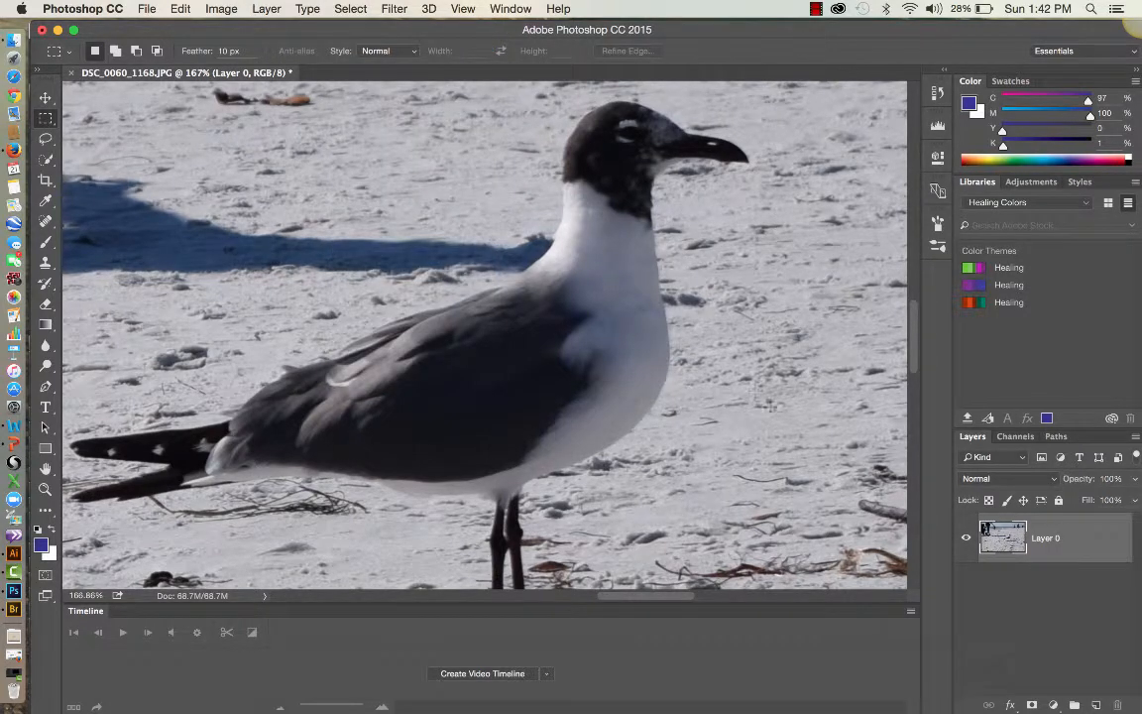
- Add a new layer above the photo and fill it with the white background color in Normal mode at 100% opacity
click(1097, 705)
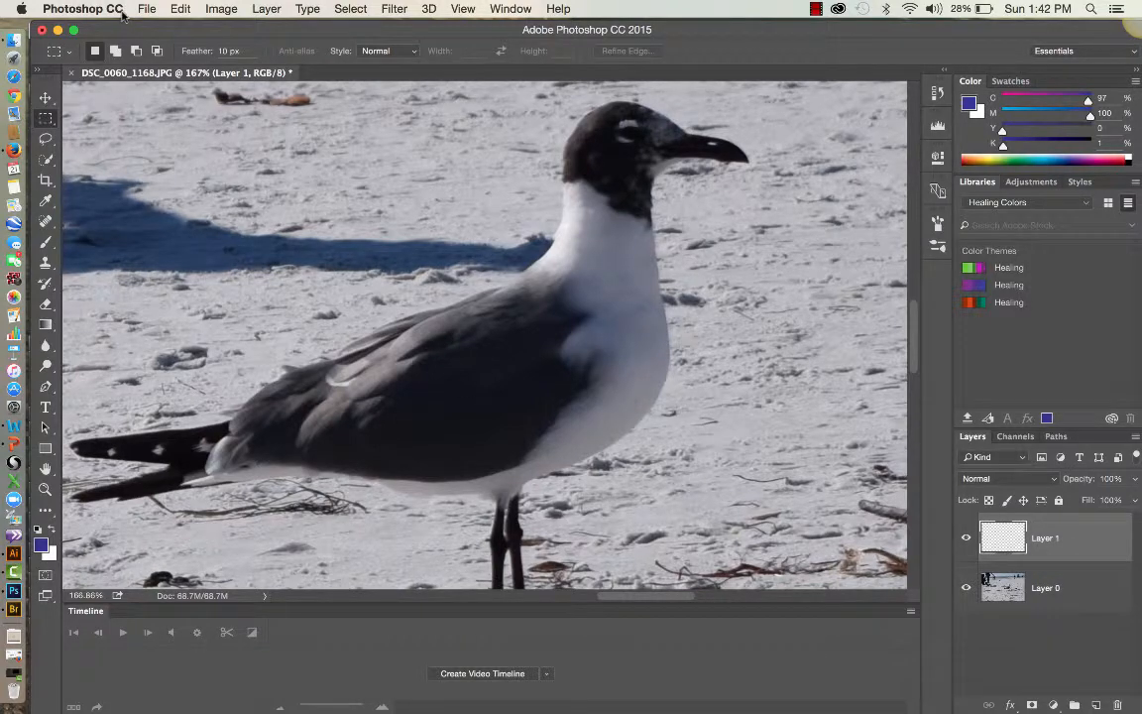
click(184, 10)
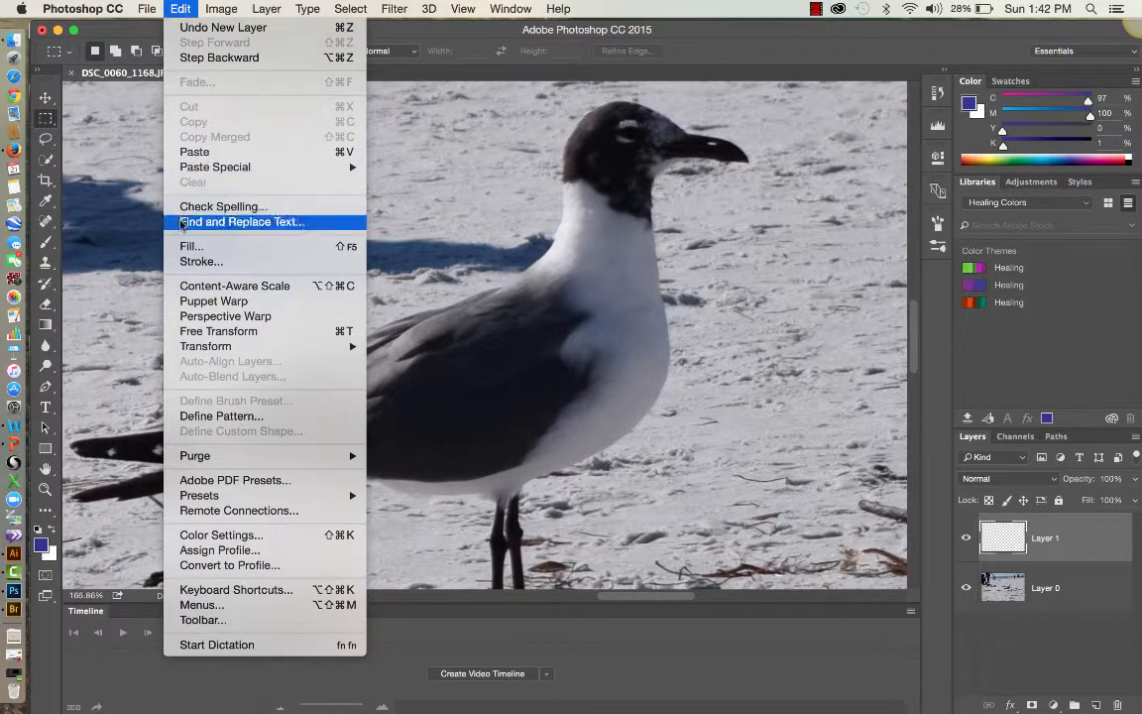
click(184, 248)
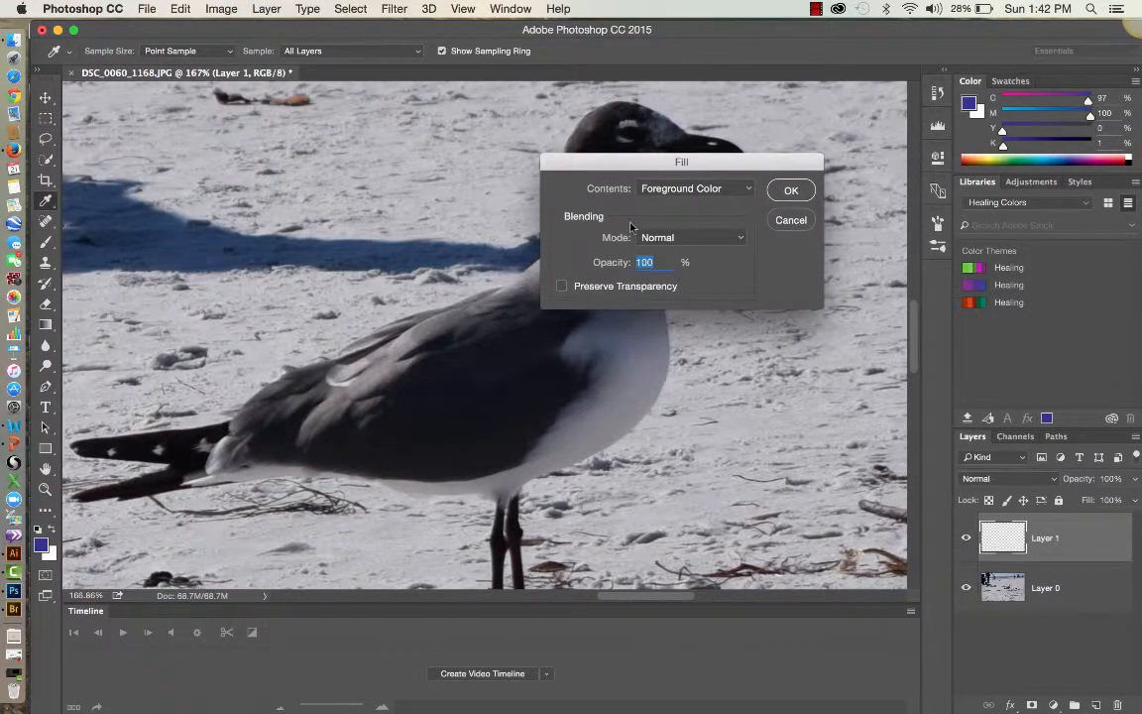
click(735, 195)
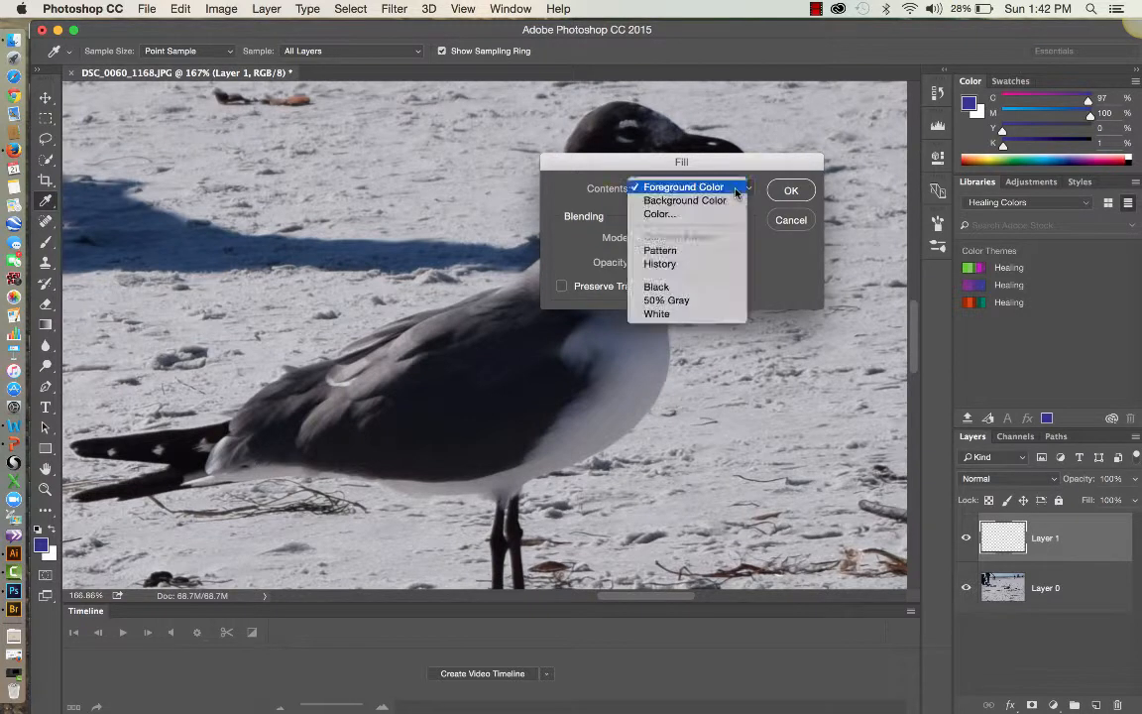
click(708, 201)
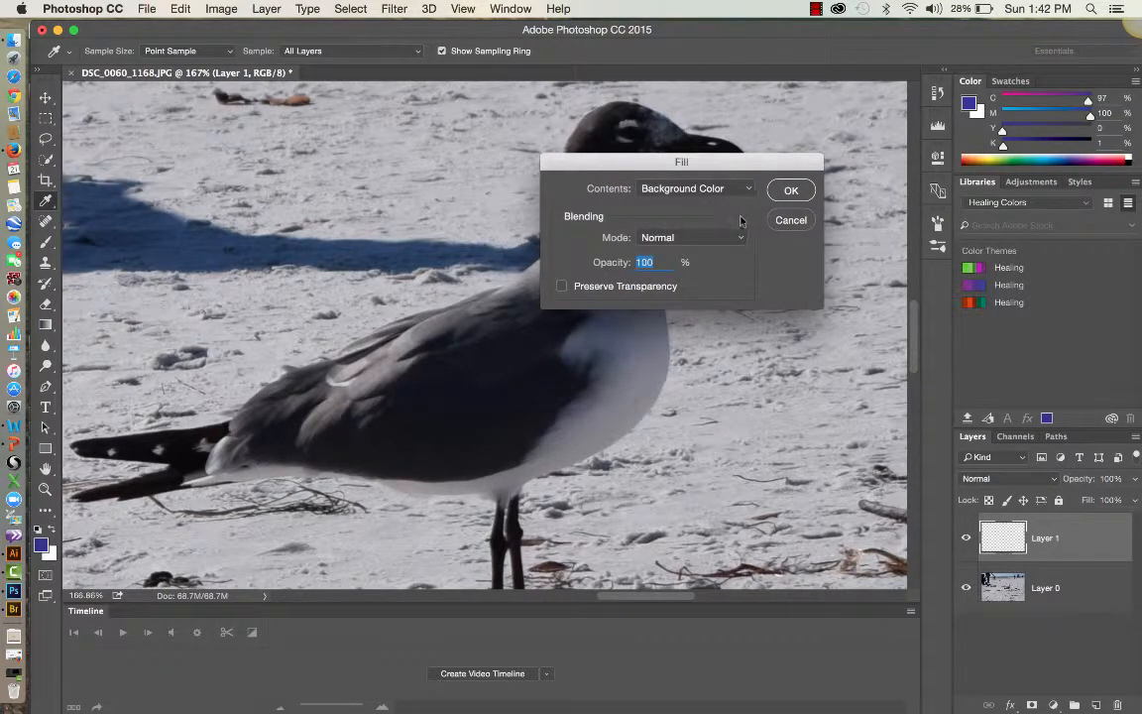
click(791, 190)
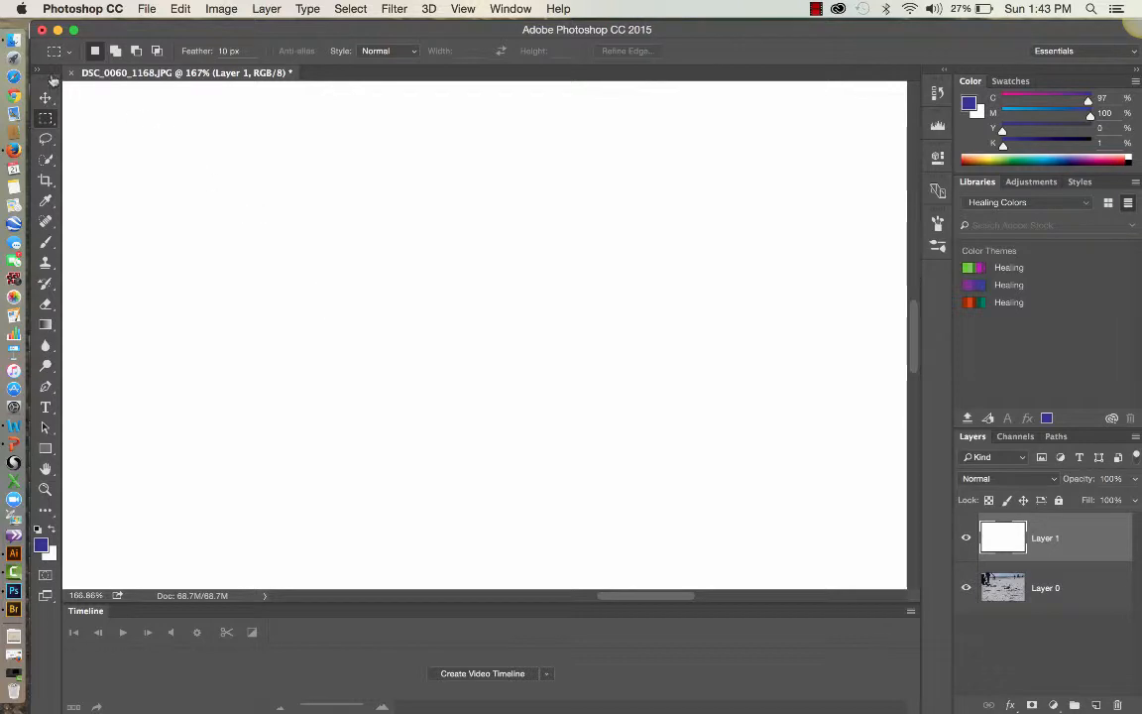
- Choose the 501 px gull-head brush preset, accept #353091 as the foreground color and activate the Brush tool
click(511, 8)
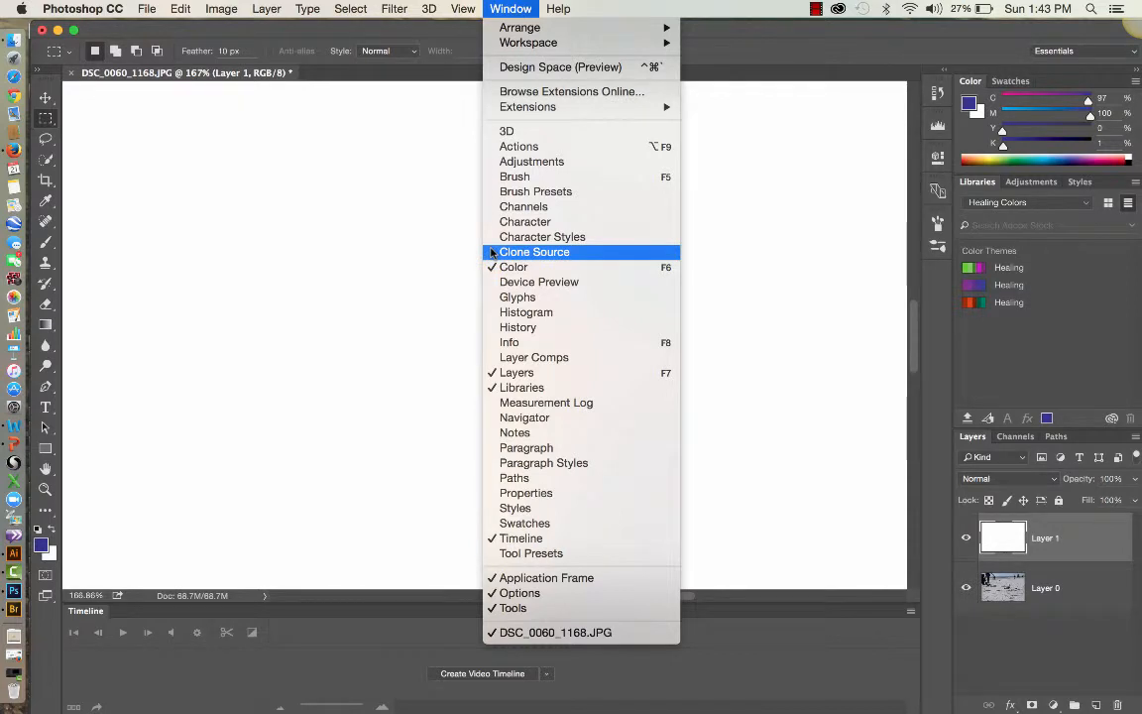
click(498, 193)
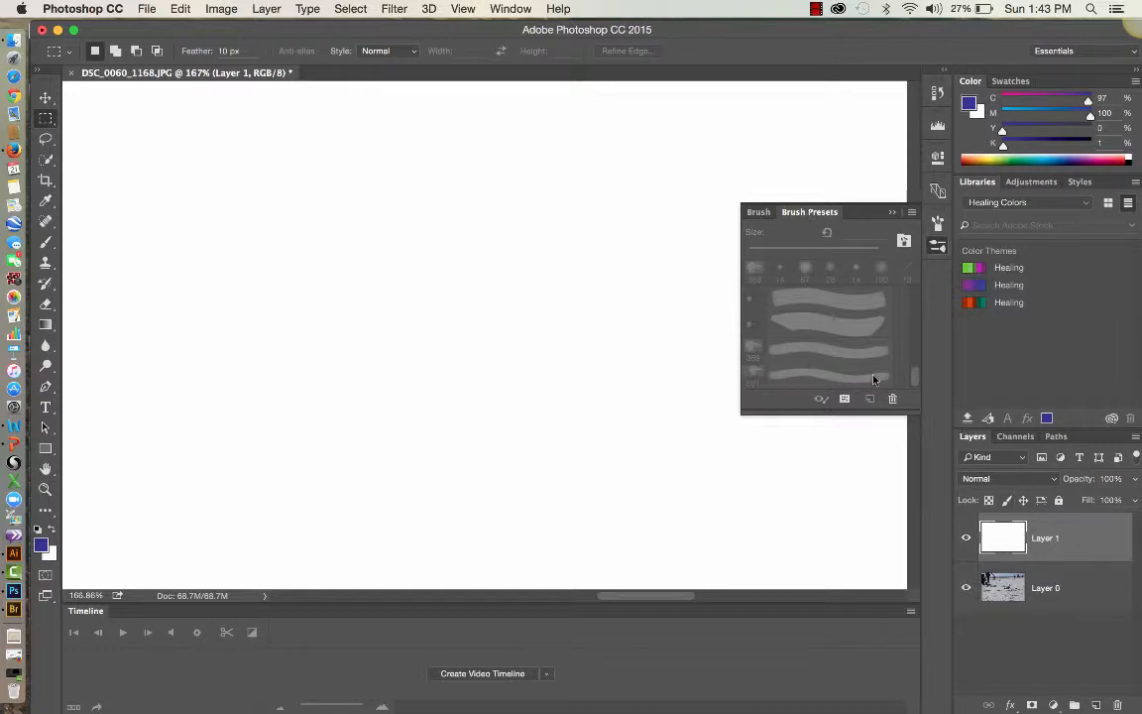
click(41, 544)
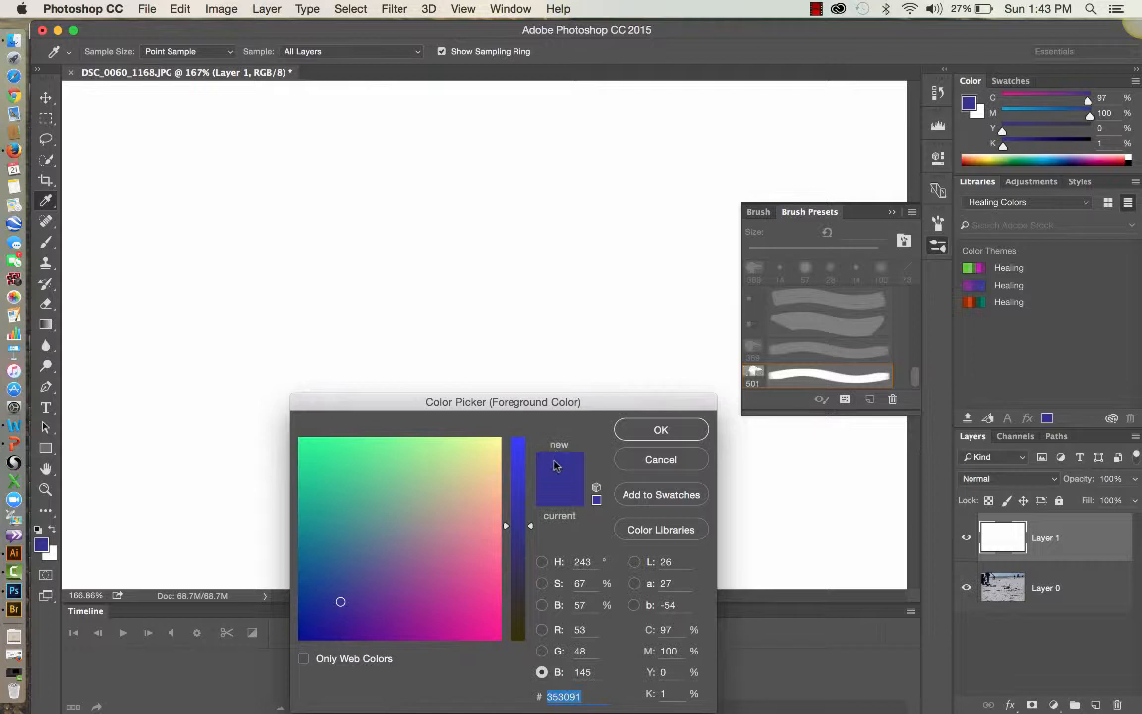
click(649, 433)
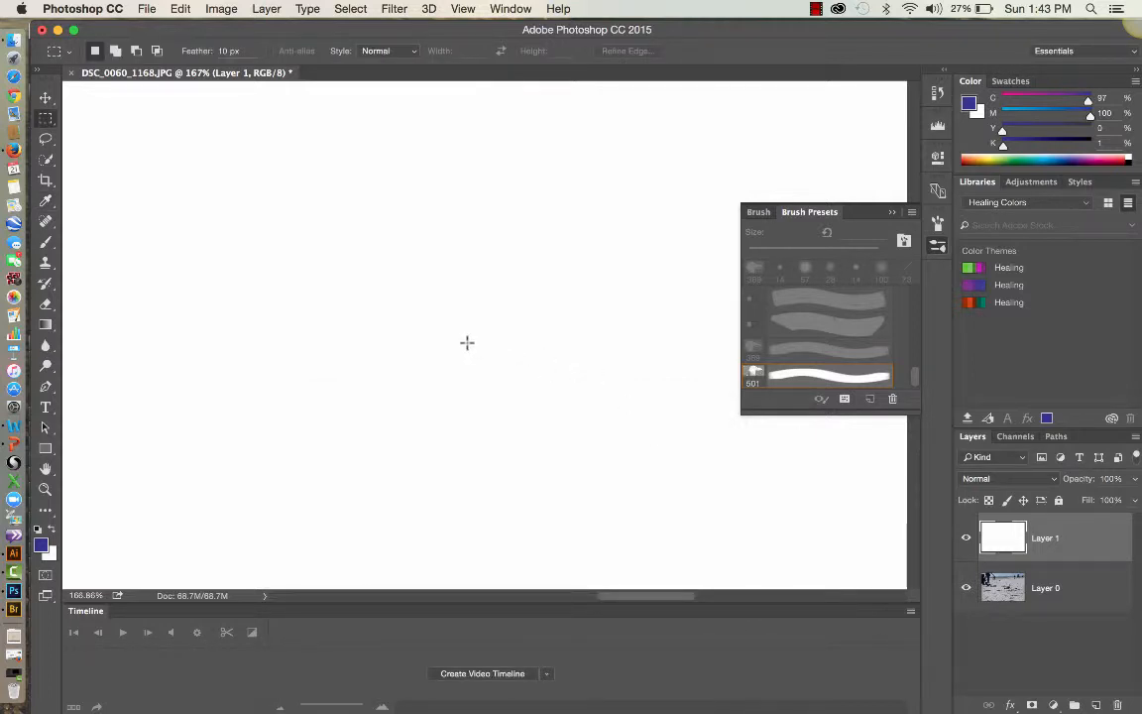
click(45, 241)
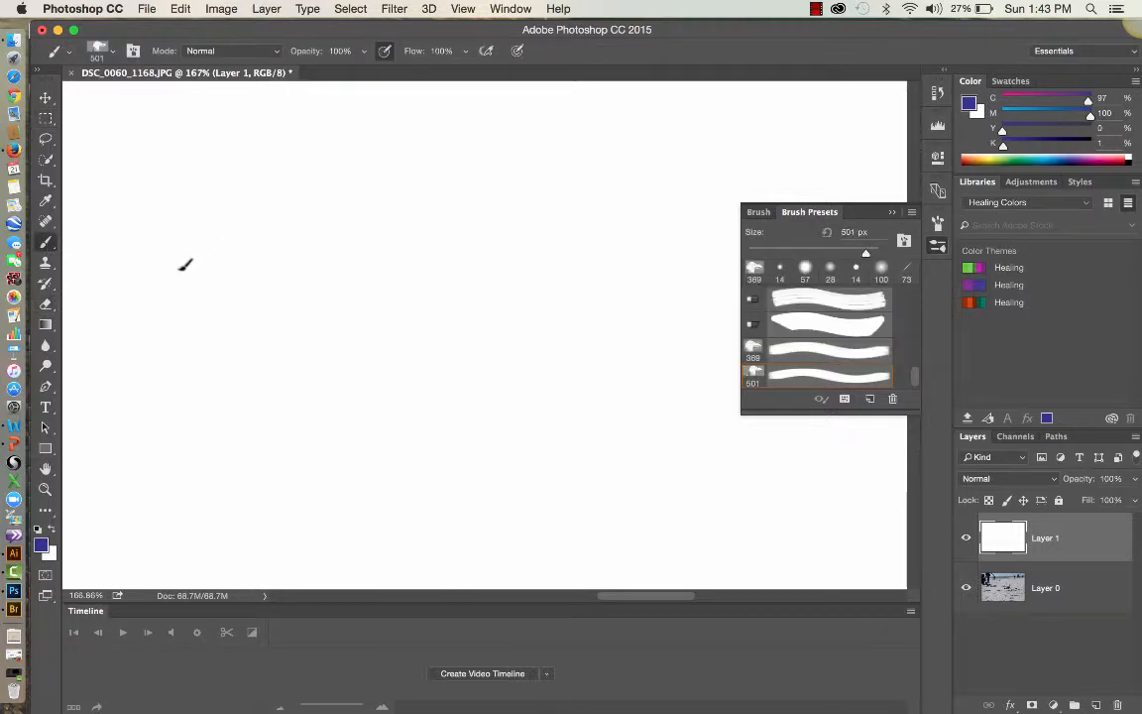
- Stamp blue gull heads at full opacity in overlapping, staggered positions on Layer 1 to fill the visible white canvas
click(178, 285)
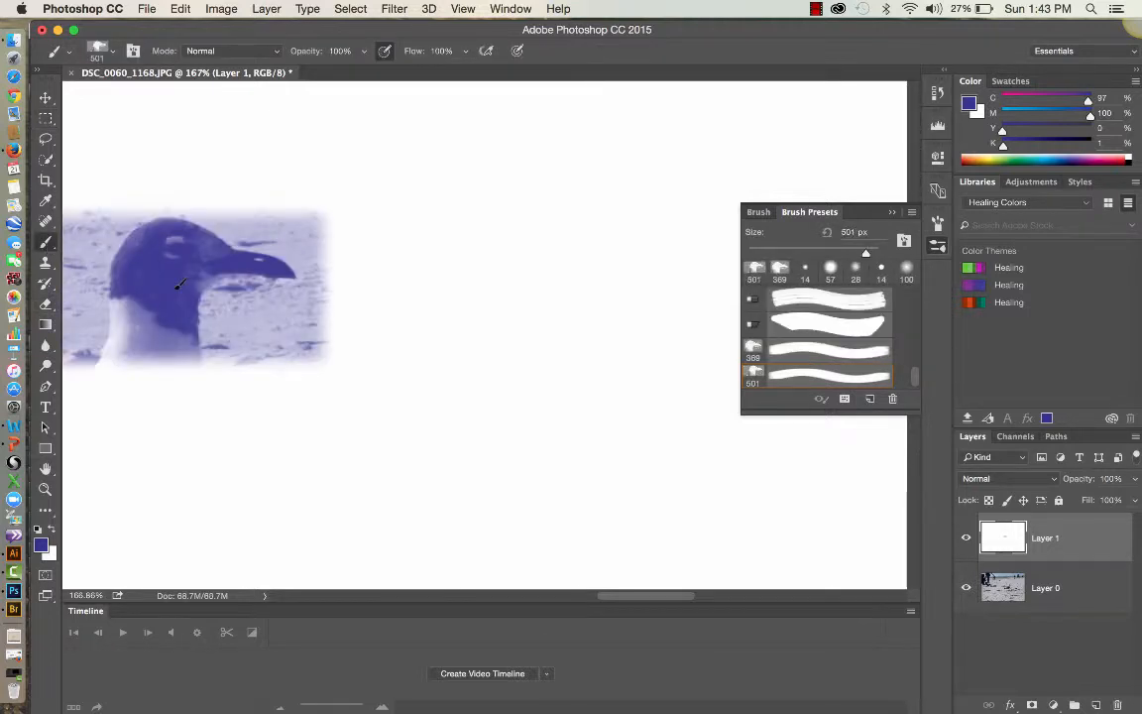
click(346, 367)
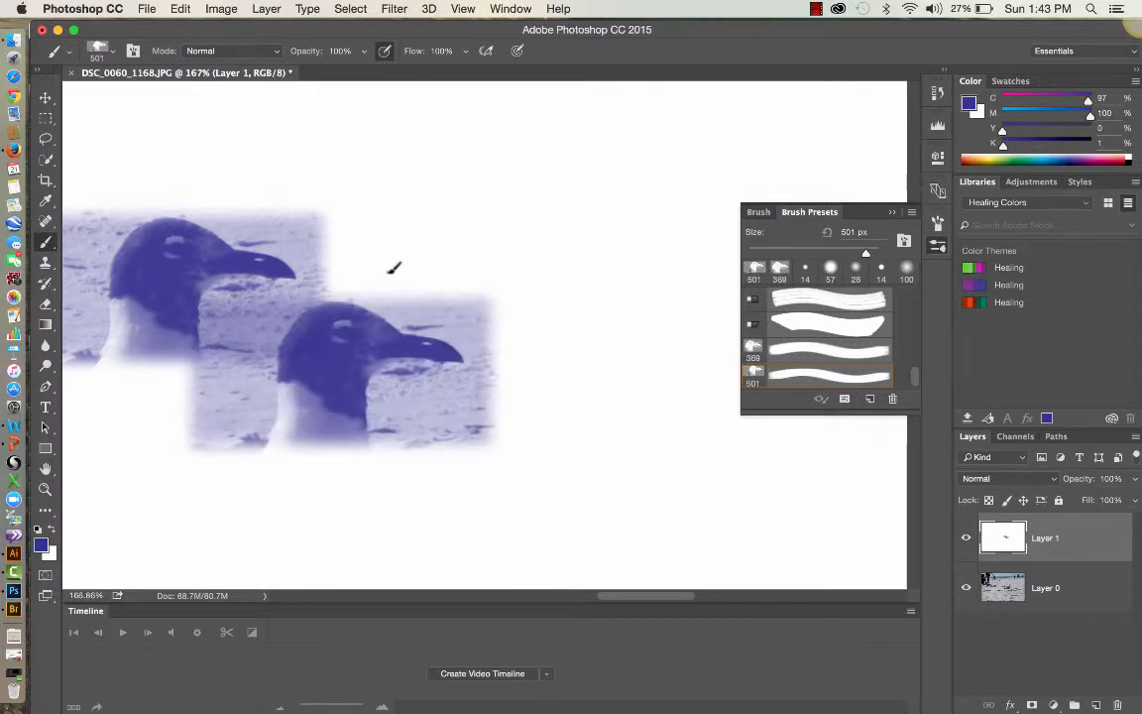
click(393, 260)
click(546, 355)
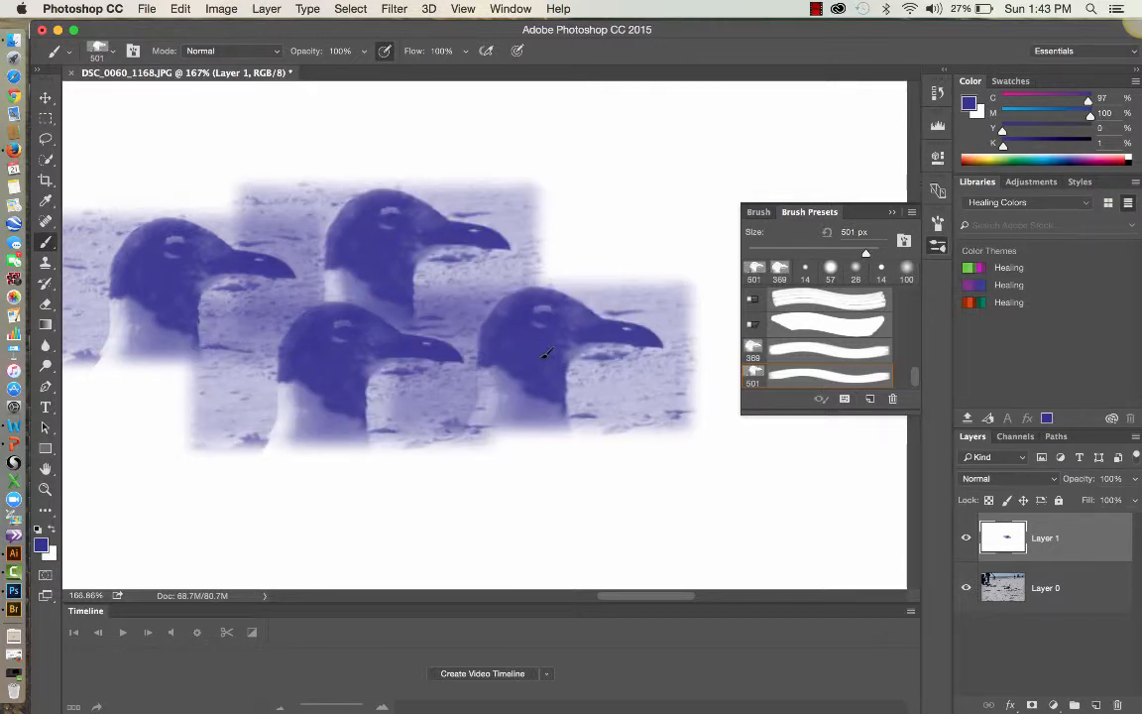
click(620, 232)
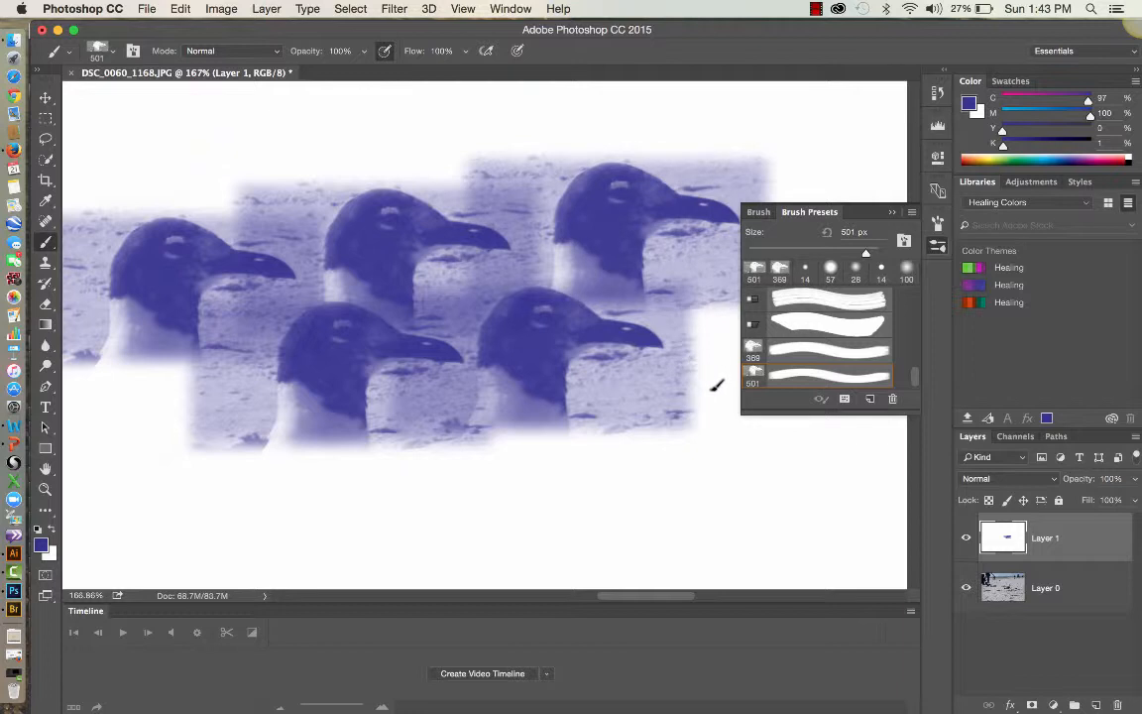
click(641, 349)
click(537, 514)
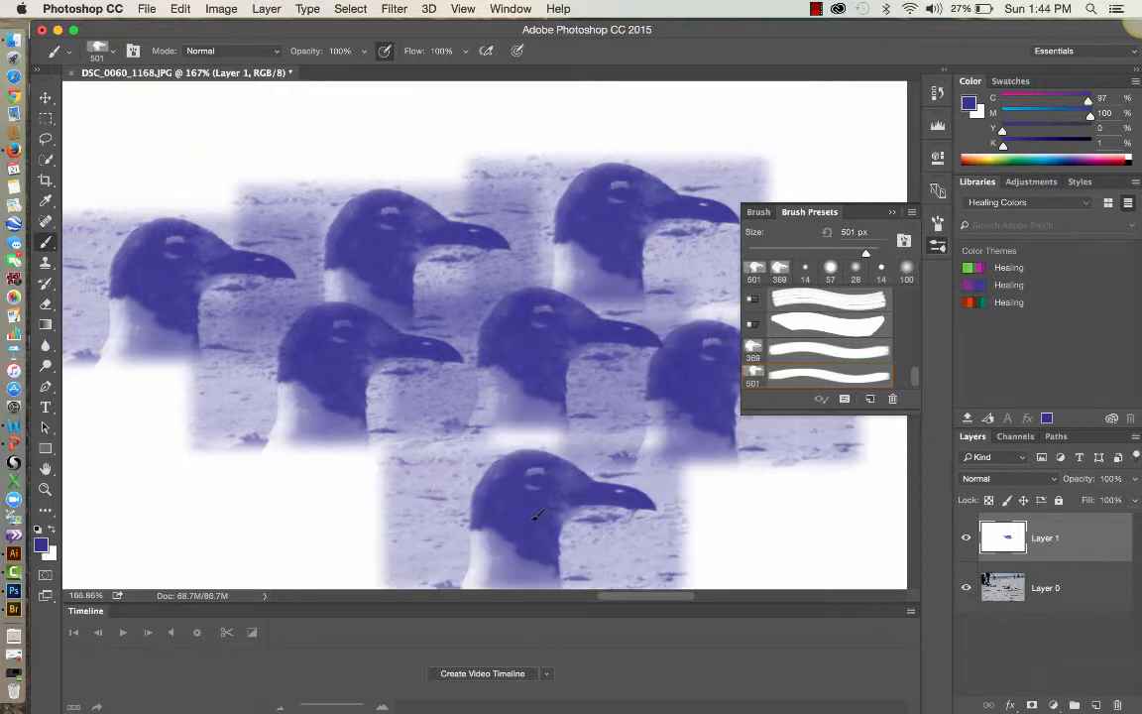
click(373, 494)
click(180, 455)
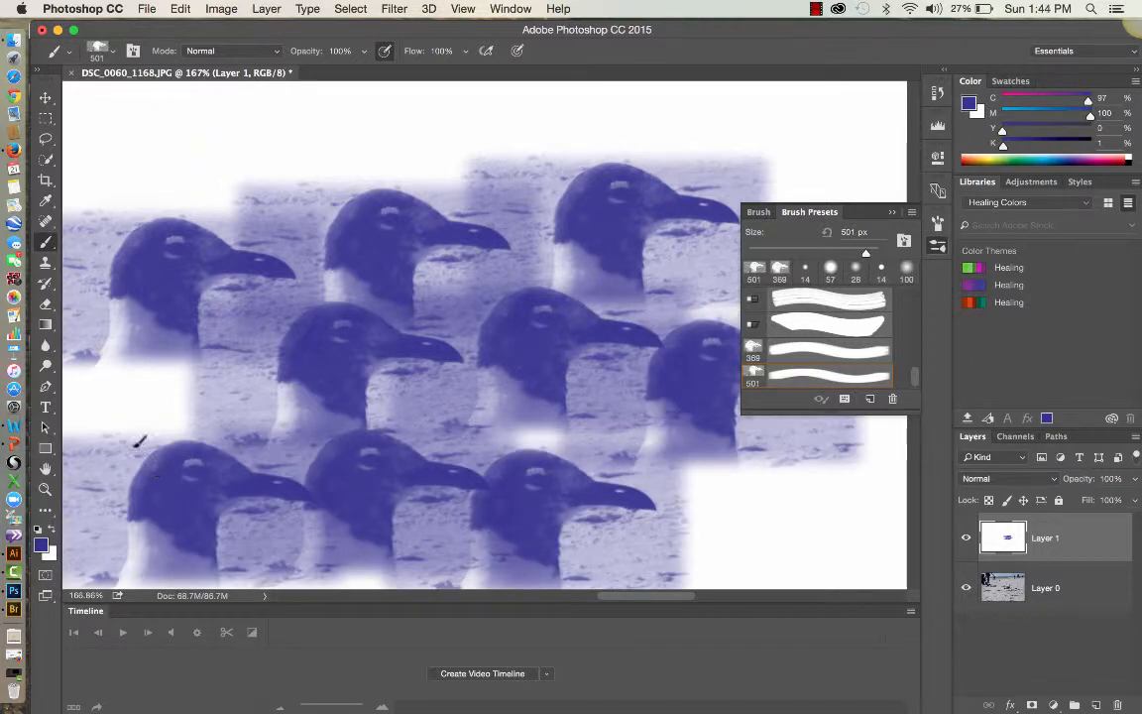
click(128, 366)
click(255, 139)
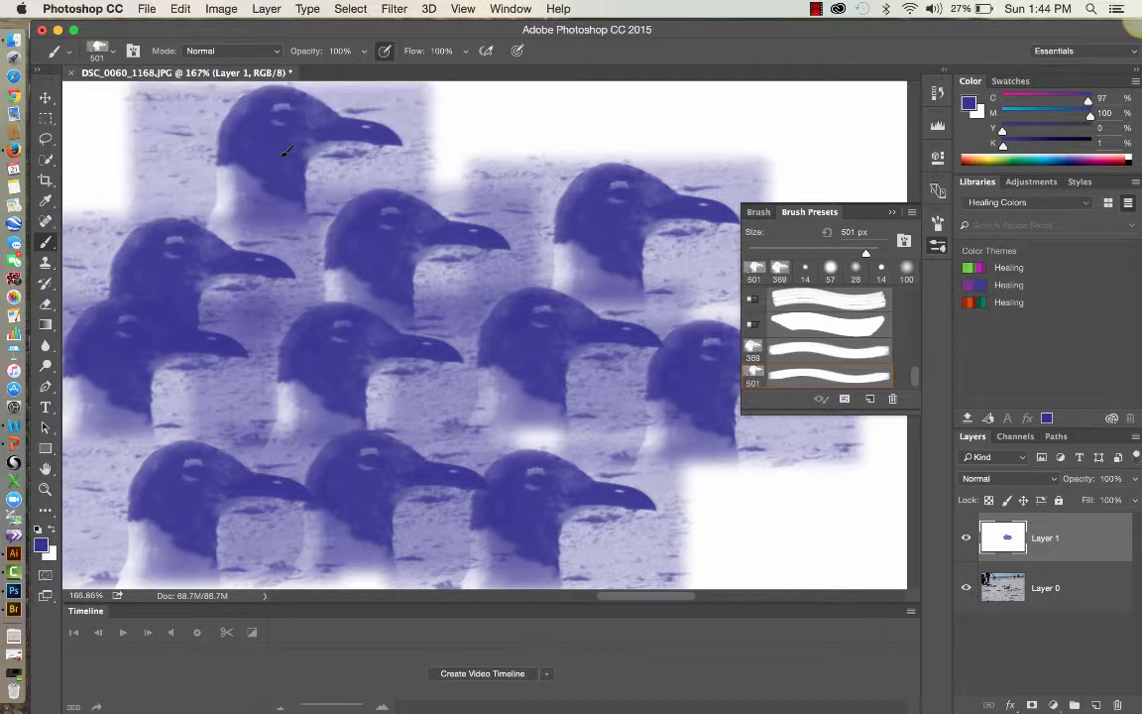
click(461, 168)
click(656, 147)
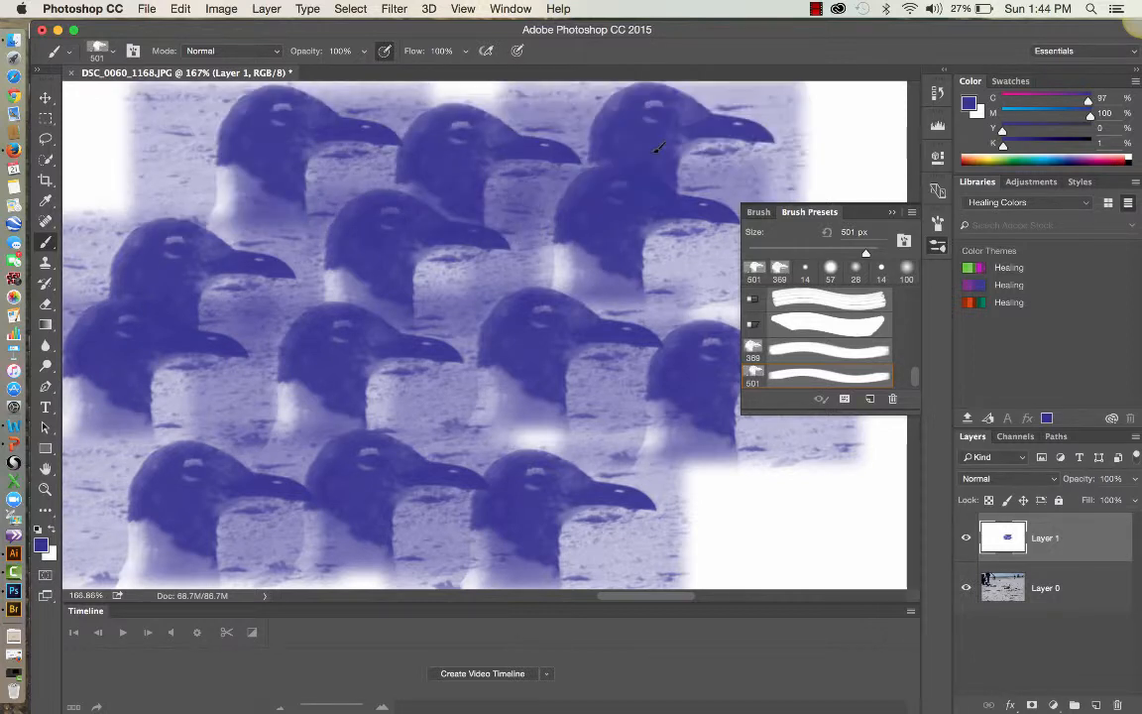
click(811, 146)
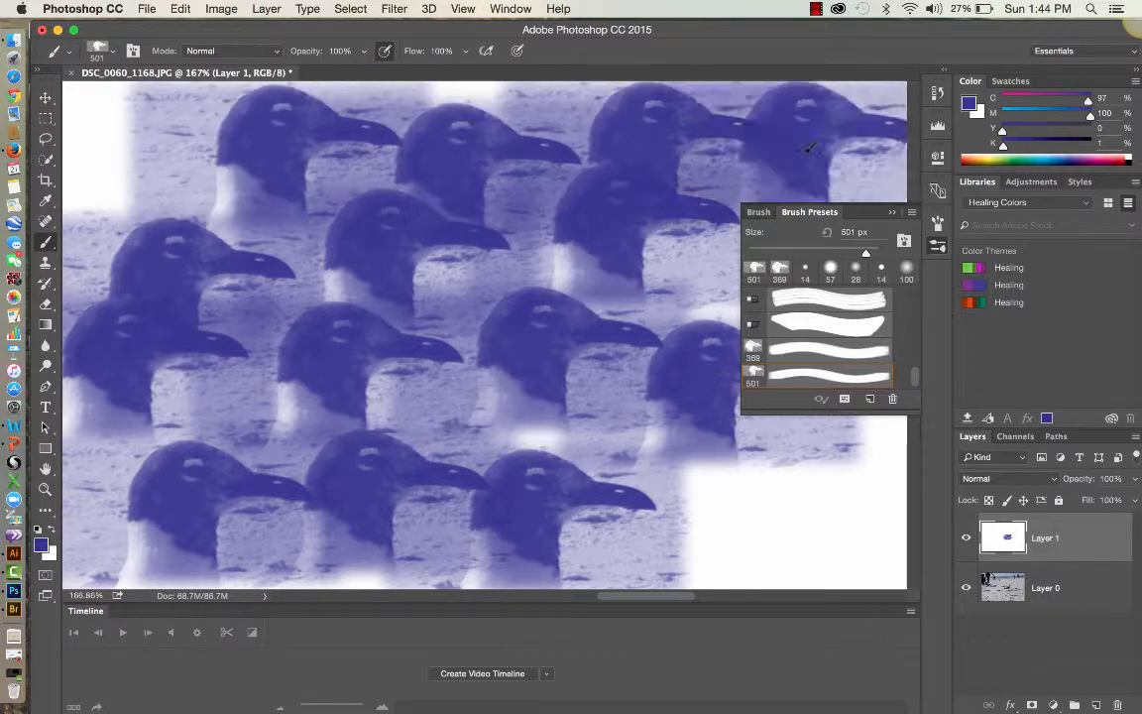
click(721, 471)
click(771, 540)
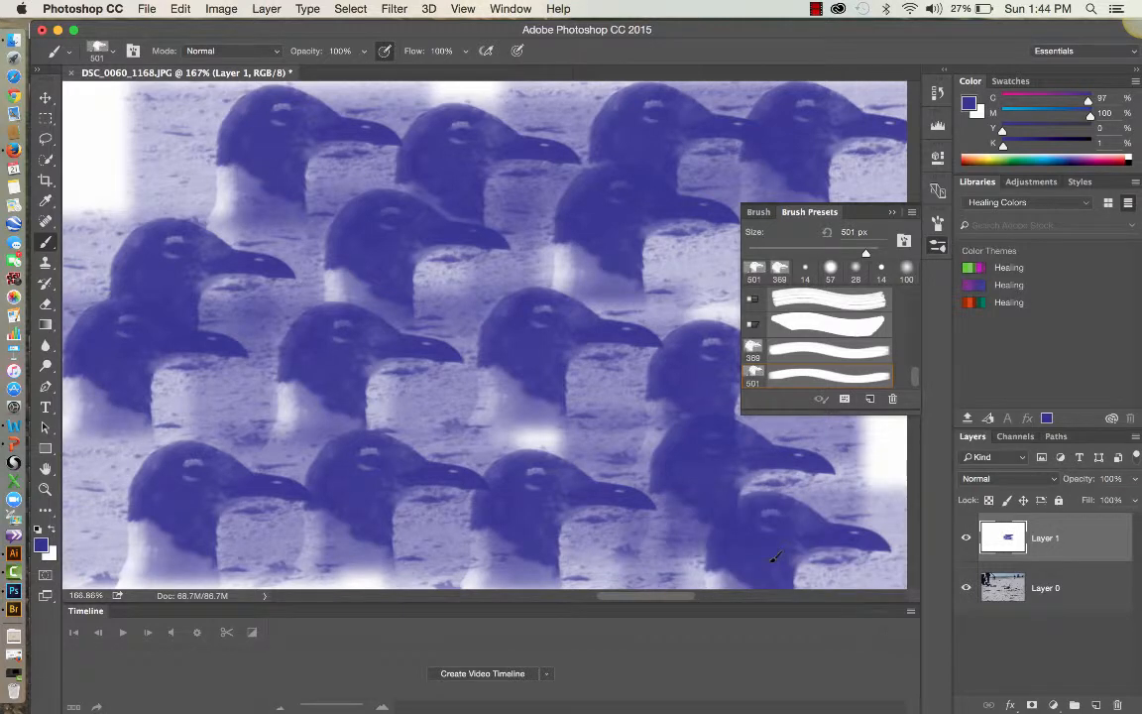
click(895, 459)
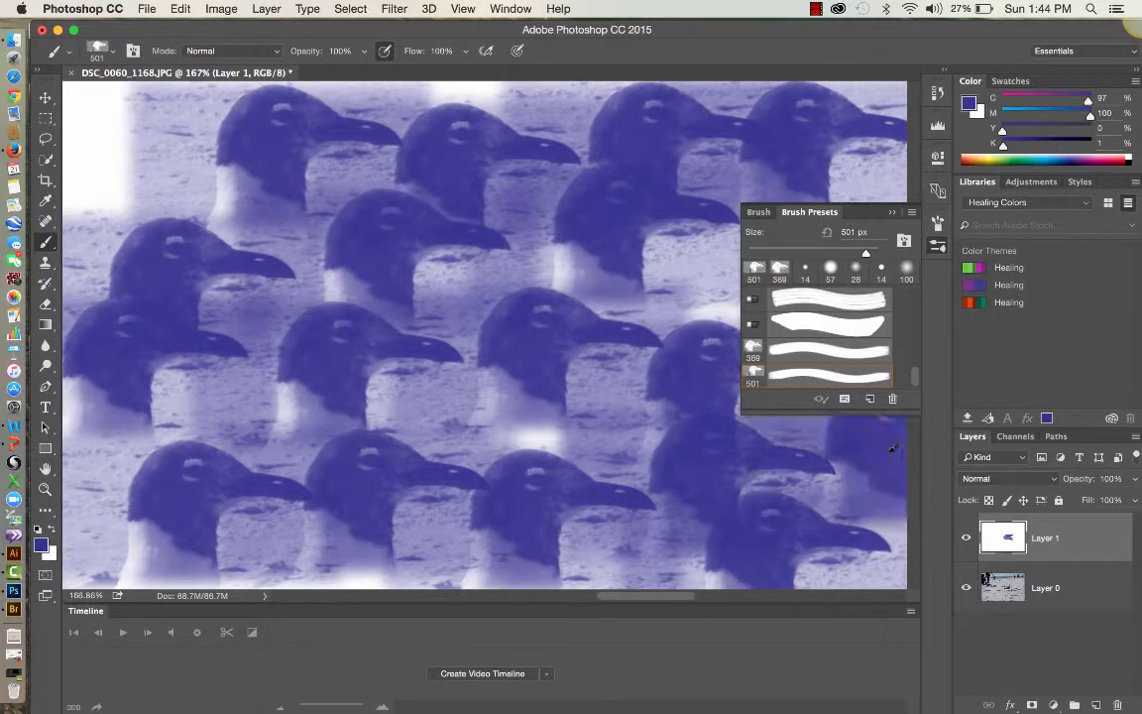
click(125, 131)
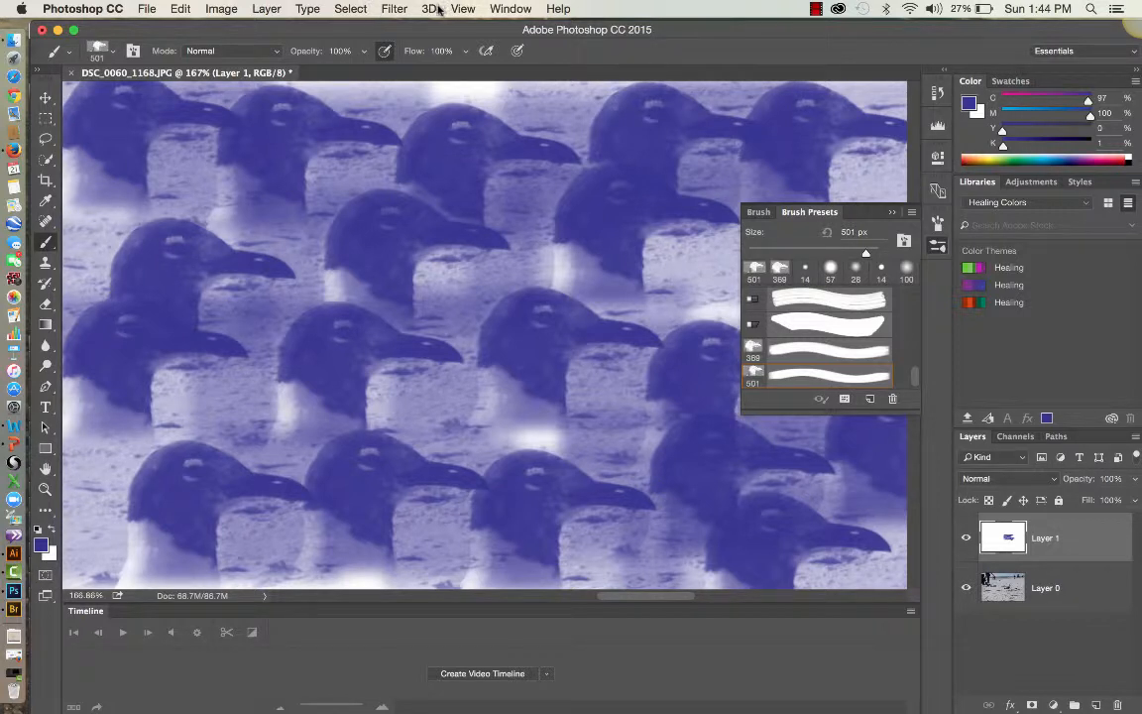
click(815, 9)
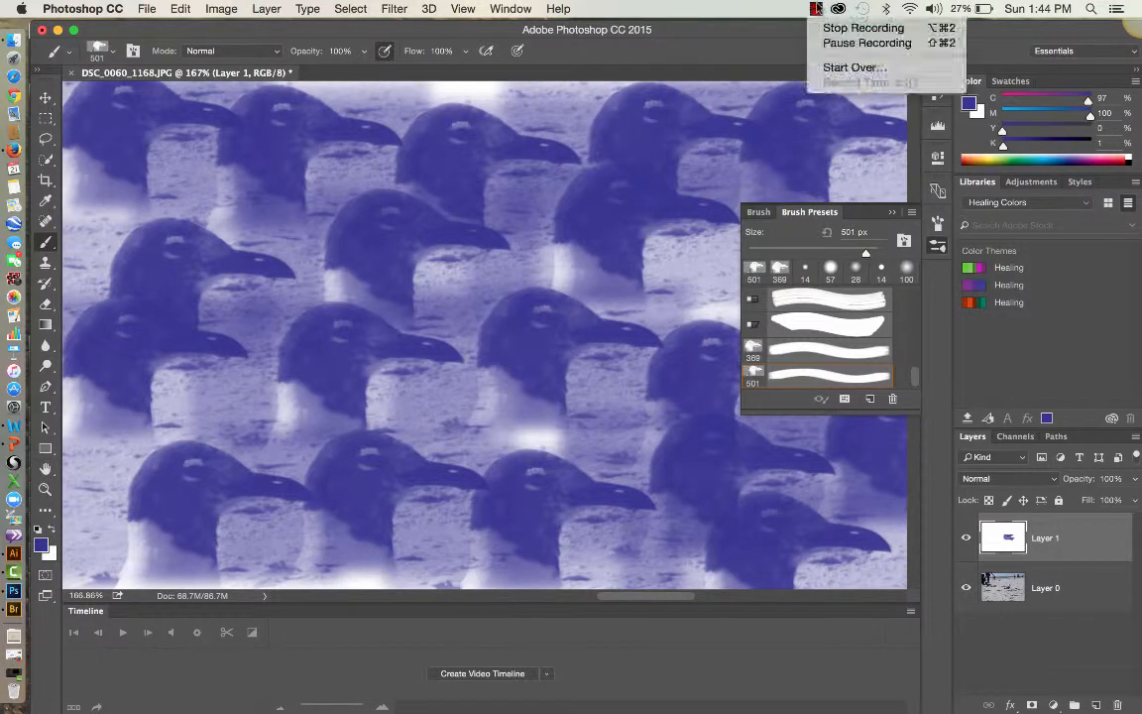